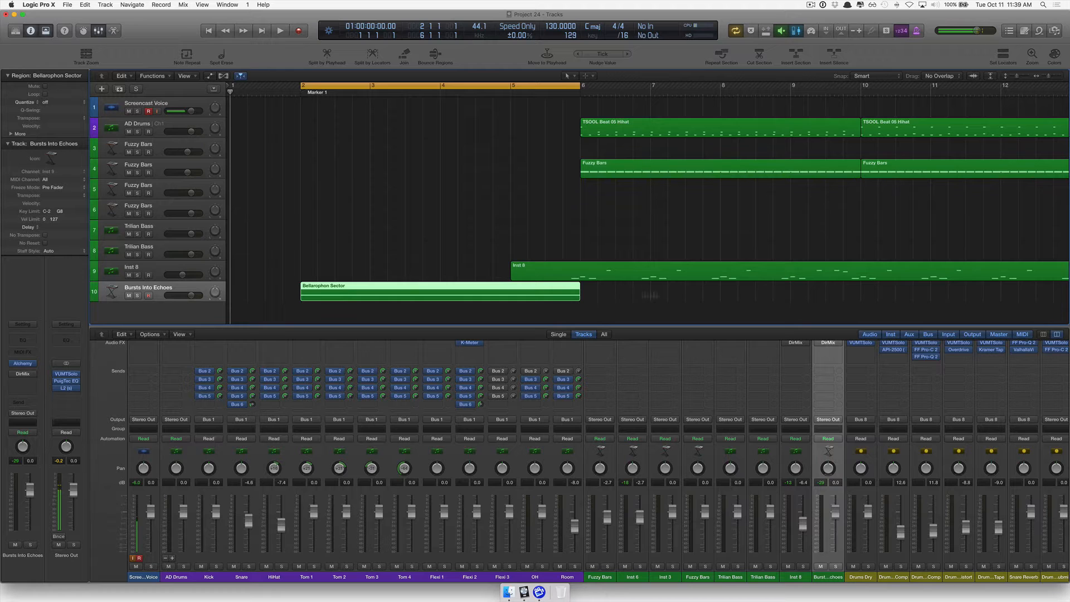
Open the Bellarophon Sector region in the Piano Roll and inspect its sustained note and the Bursts Into Echoes Alchemy preset
double_click(477, 297)
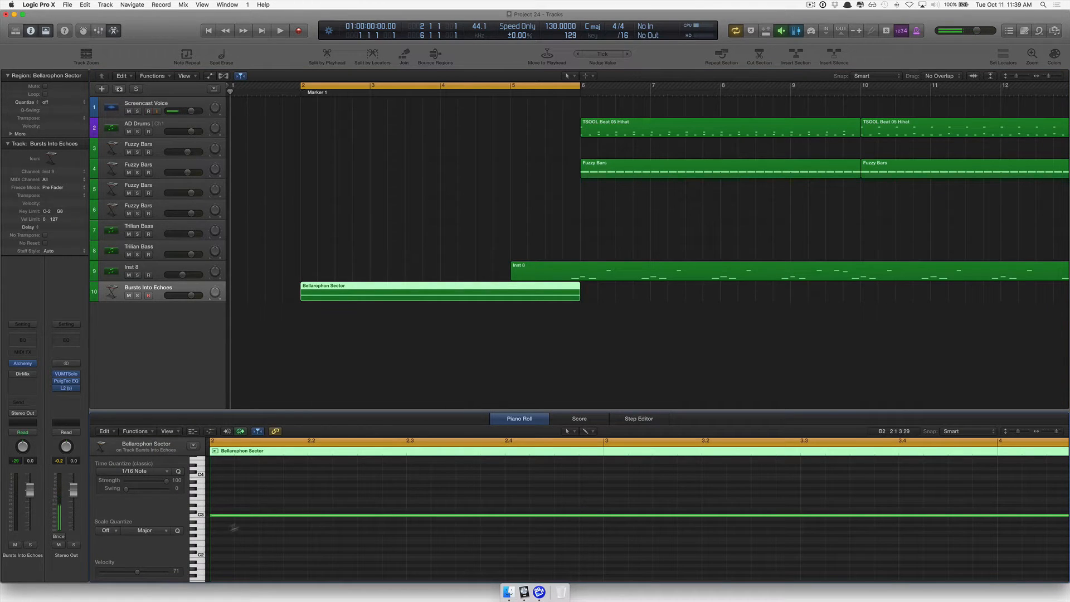
click(219, 515)
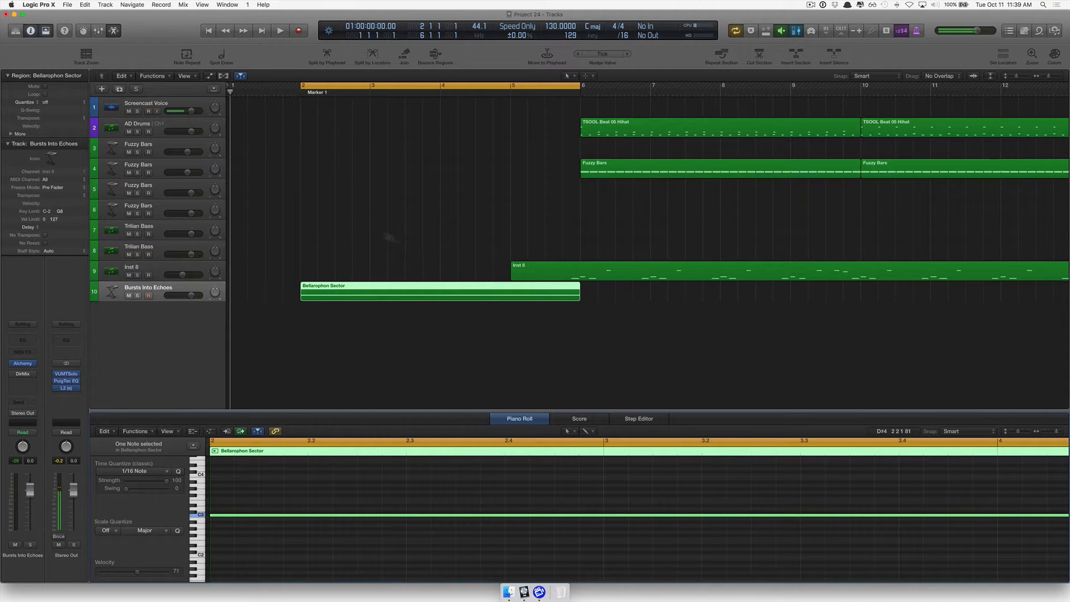
scroll(896, 301, right, 5)
scroll(902, 302, right, 5)
scroll(898, 301, left, 6)
scroll(897, 300, left, 1)
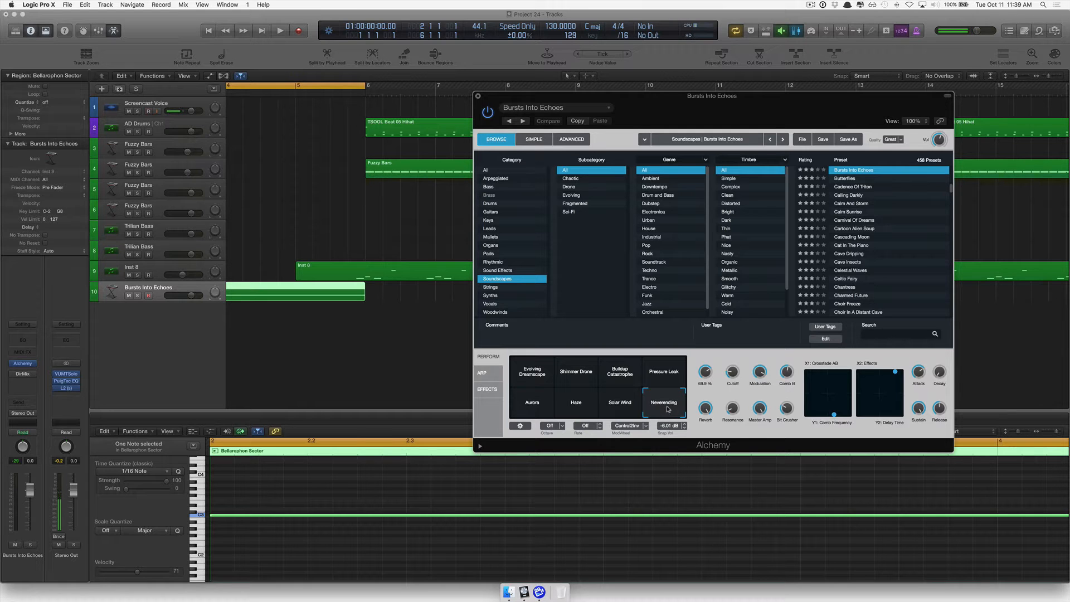
click(478, 97)
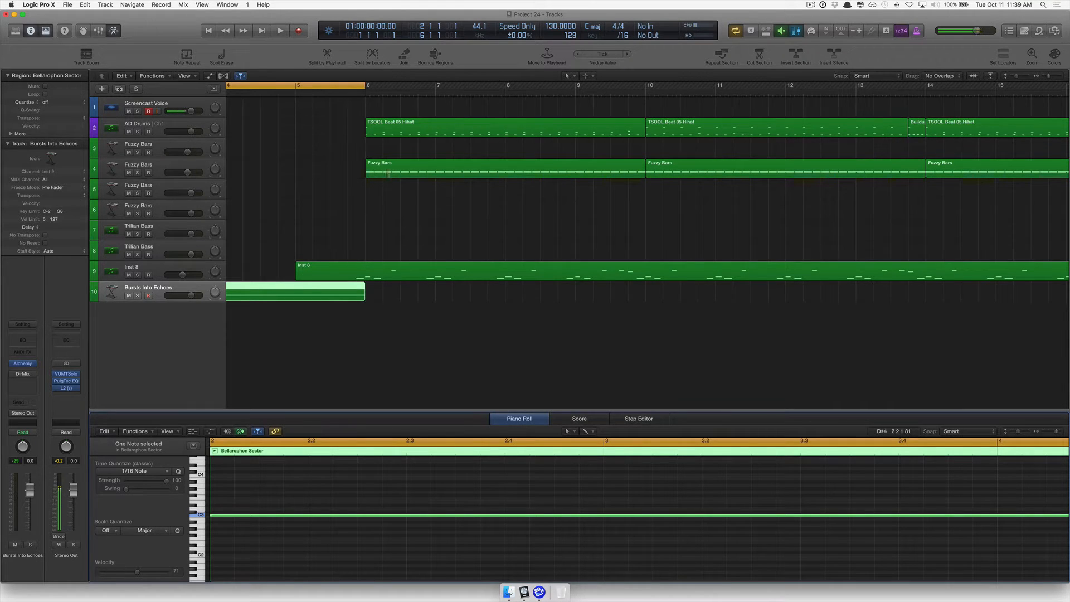
Turn off cycle mode and play the arrangement from the beginning
click(350, 86)
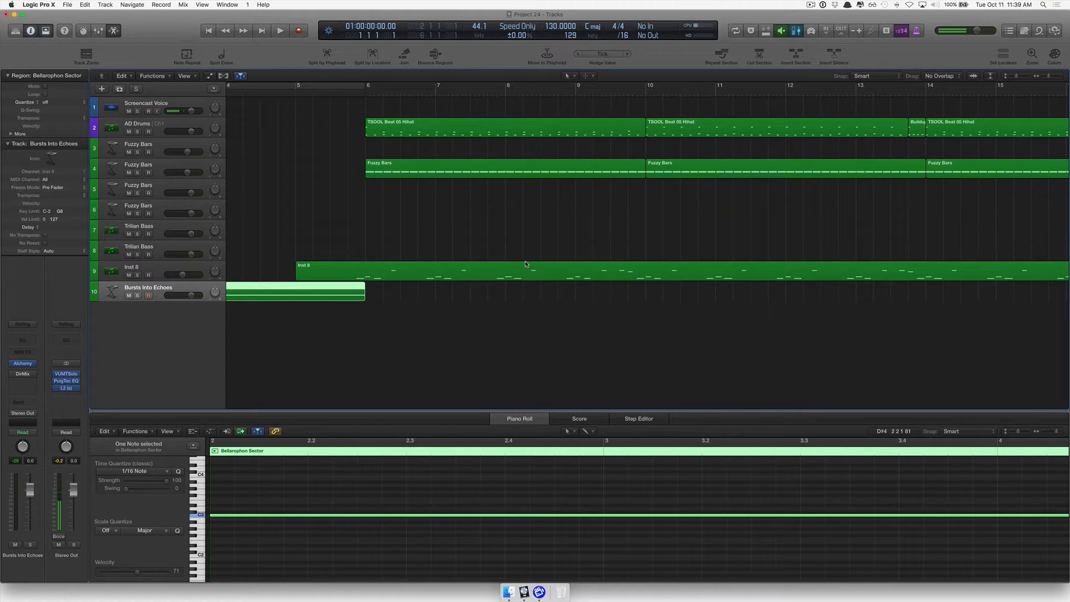
key(Return)
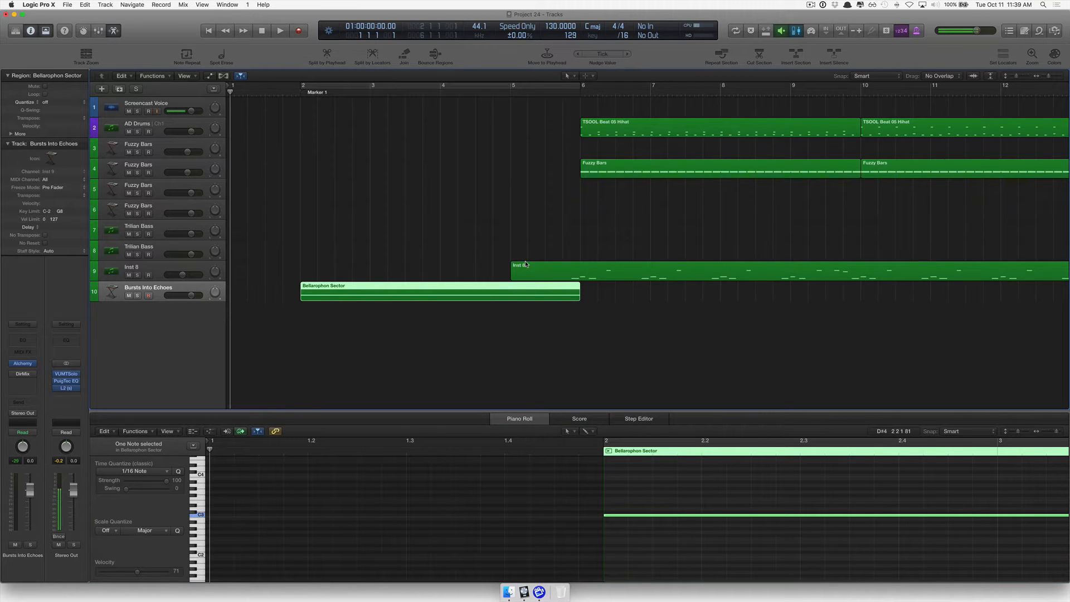
key(space)
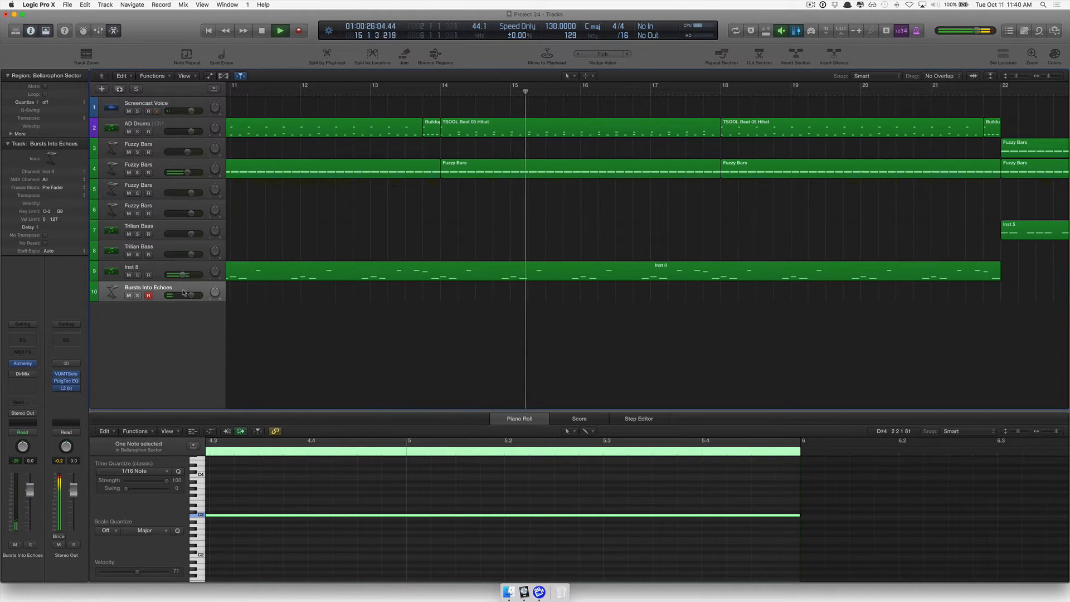
key(space)
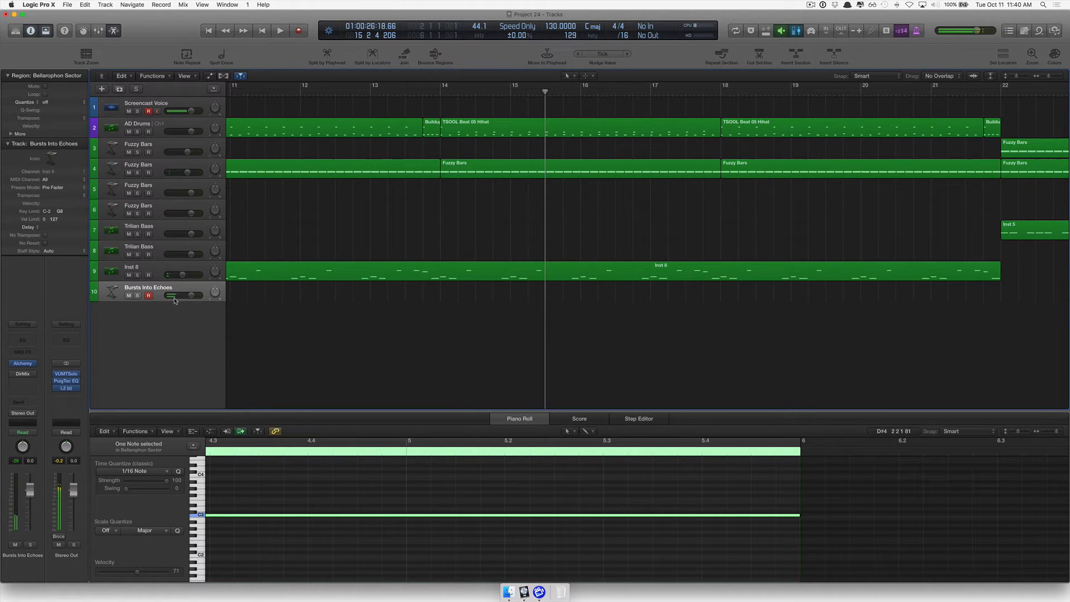
key(Return)
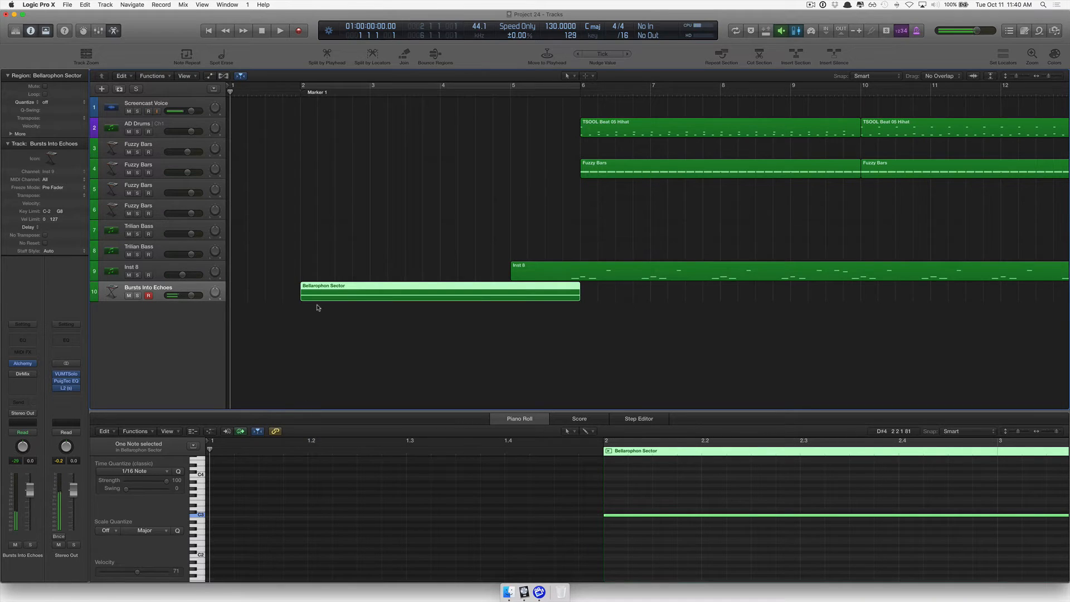
key(space)
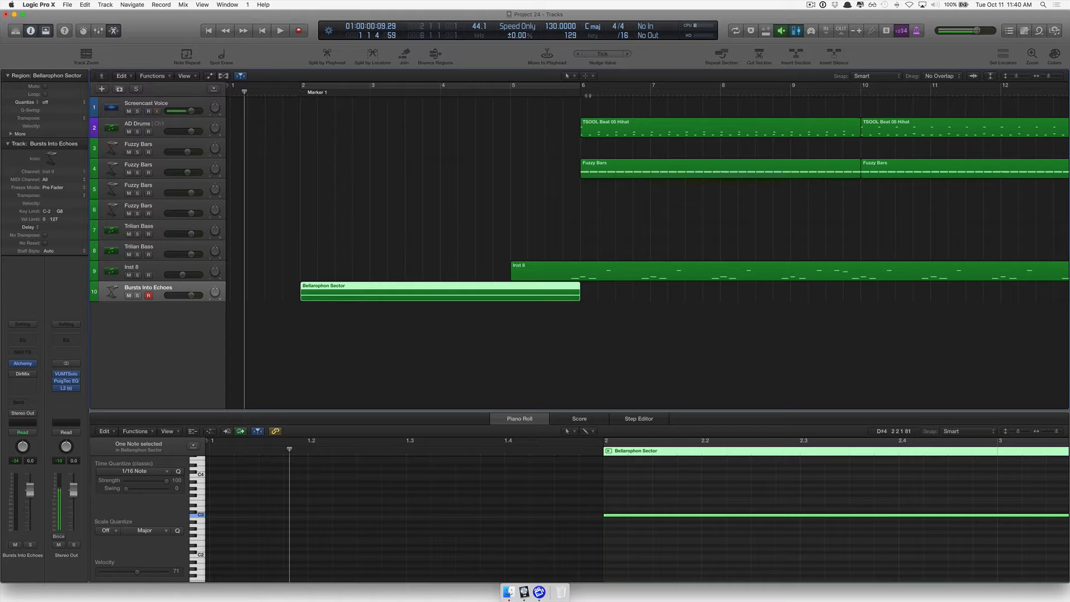
right_click(537, 302)
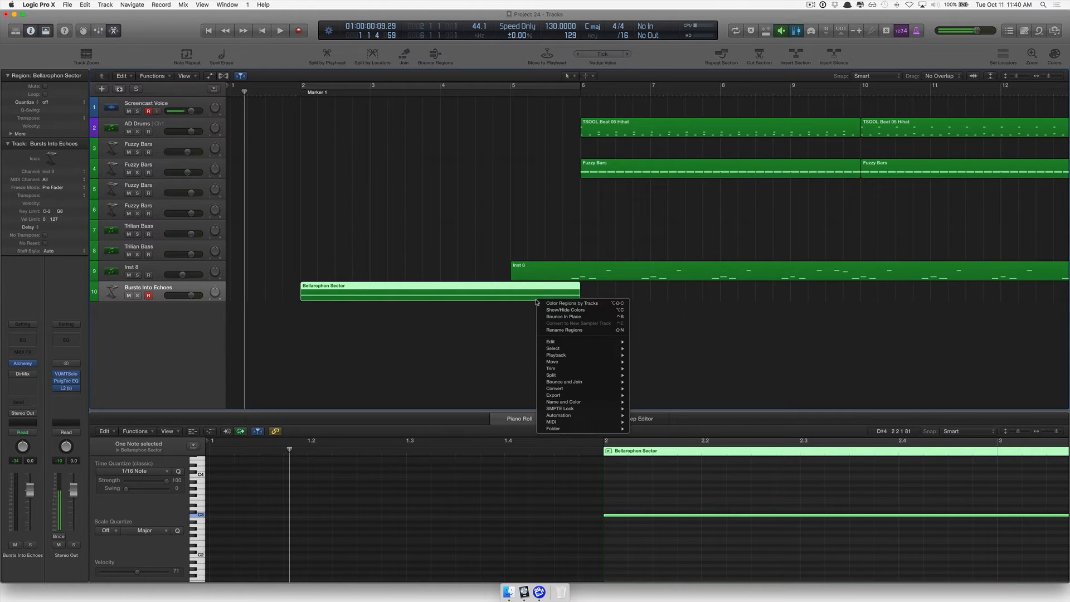
mouse_move(586, 383)
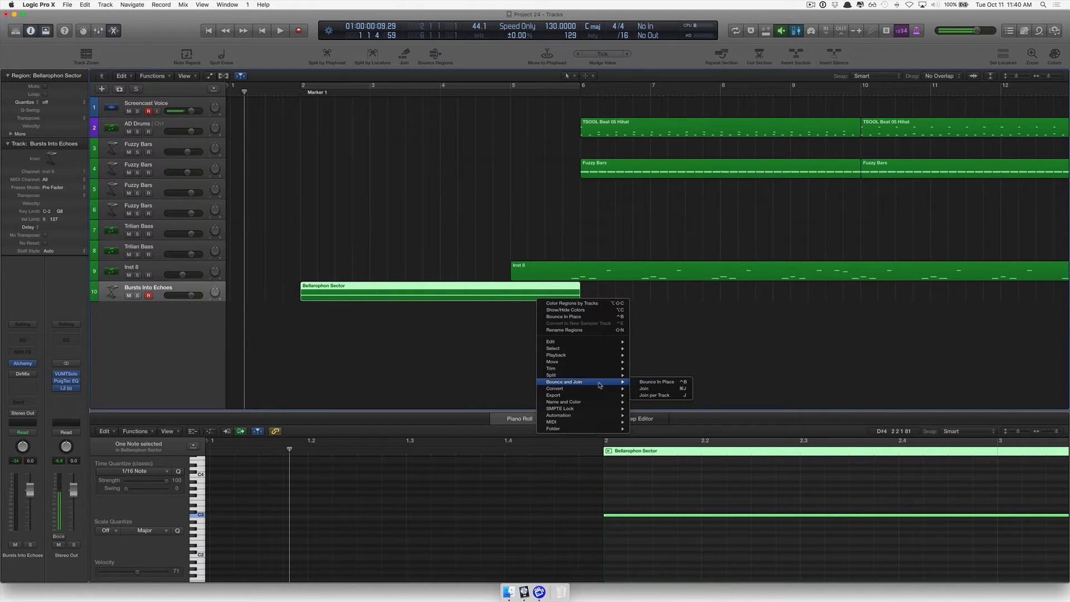
click(686, 357)
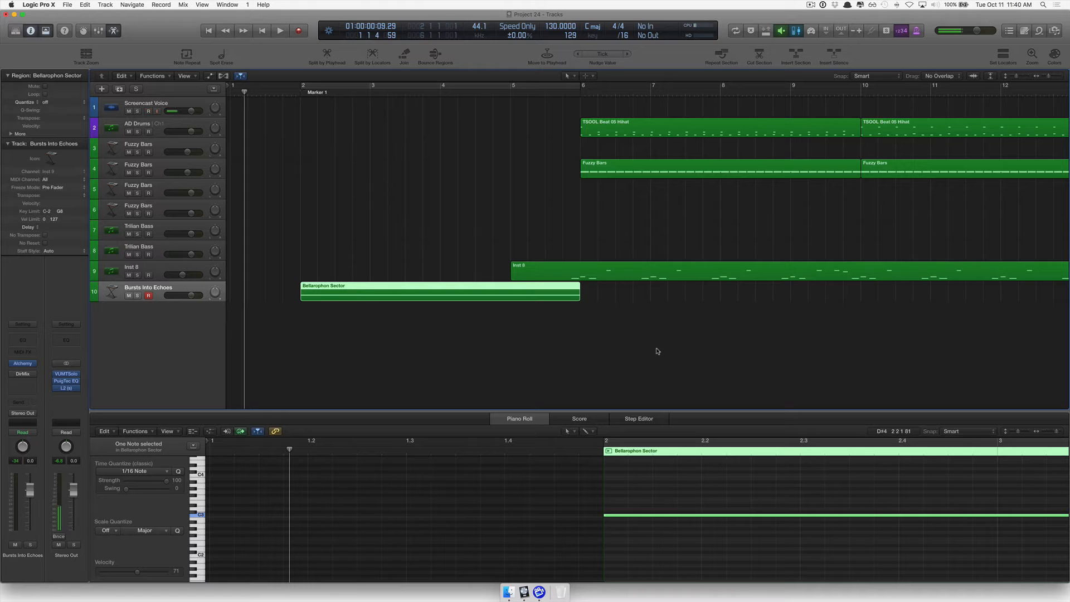
key(ctrl+b)
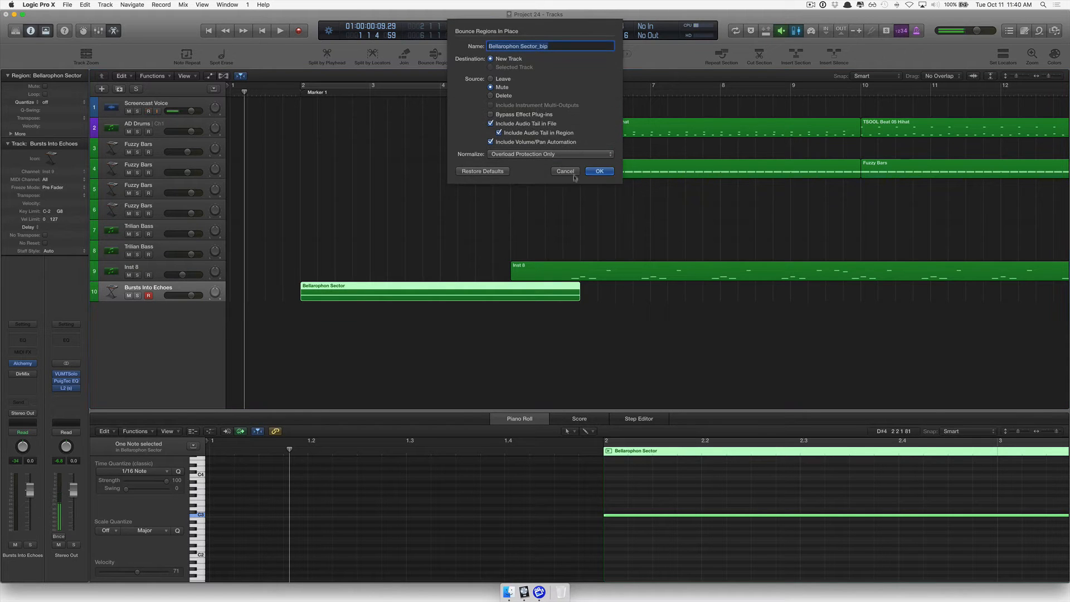
click(574, 171)
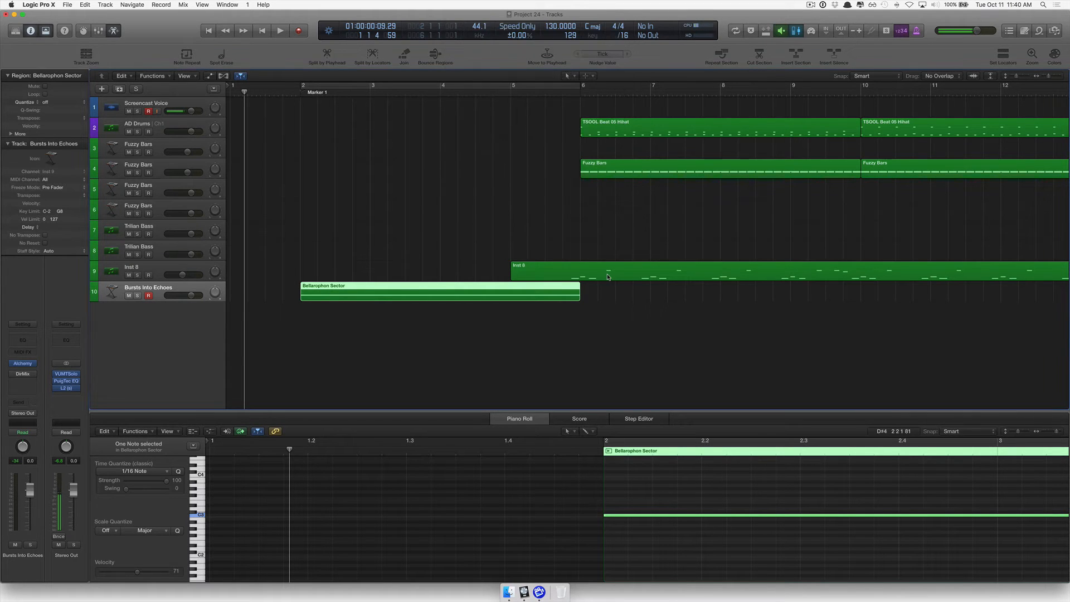
Bounce the Bellarophon Sector region in place to a new track with source muted and audio tail included, and record-enable the Screencast Voice track
right_click(491, 300)
mouse_move(535, 381)
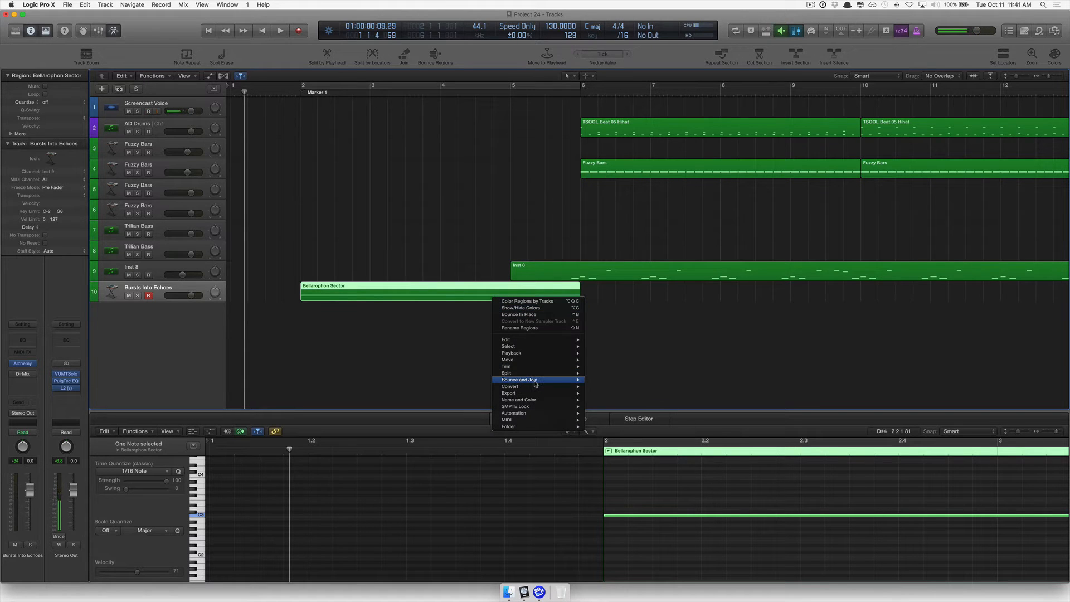
click(613, 382)
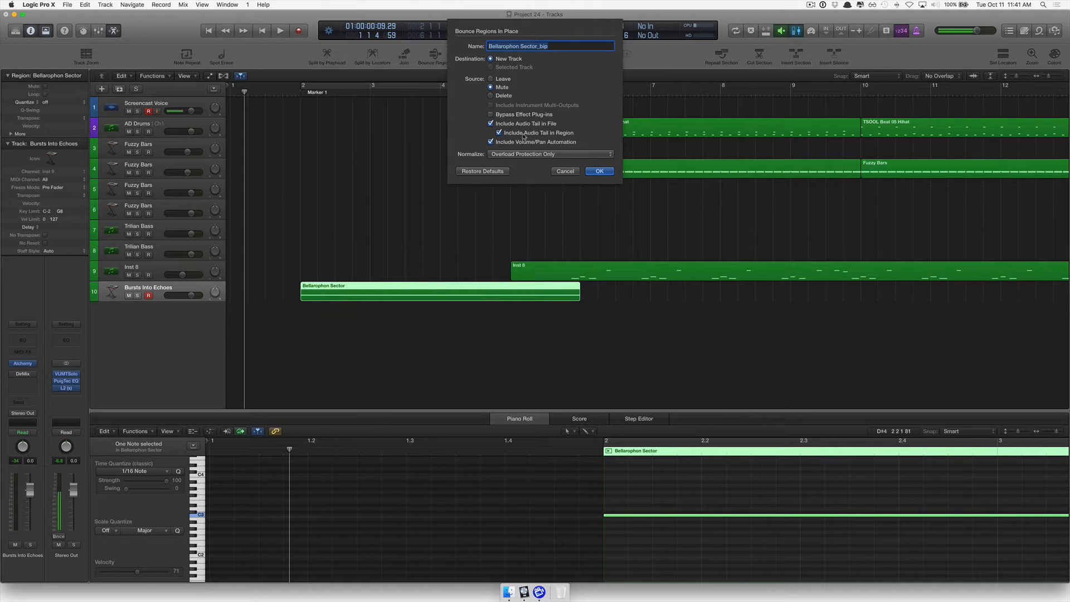
click(598, 172)
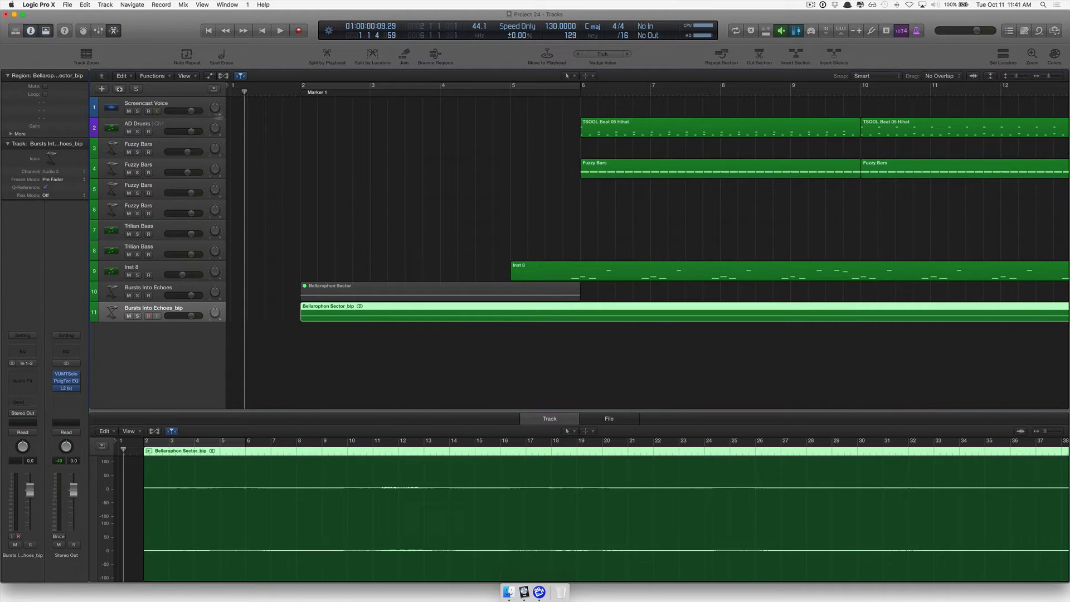
click(149, 112)
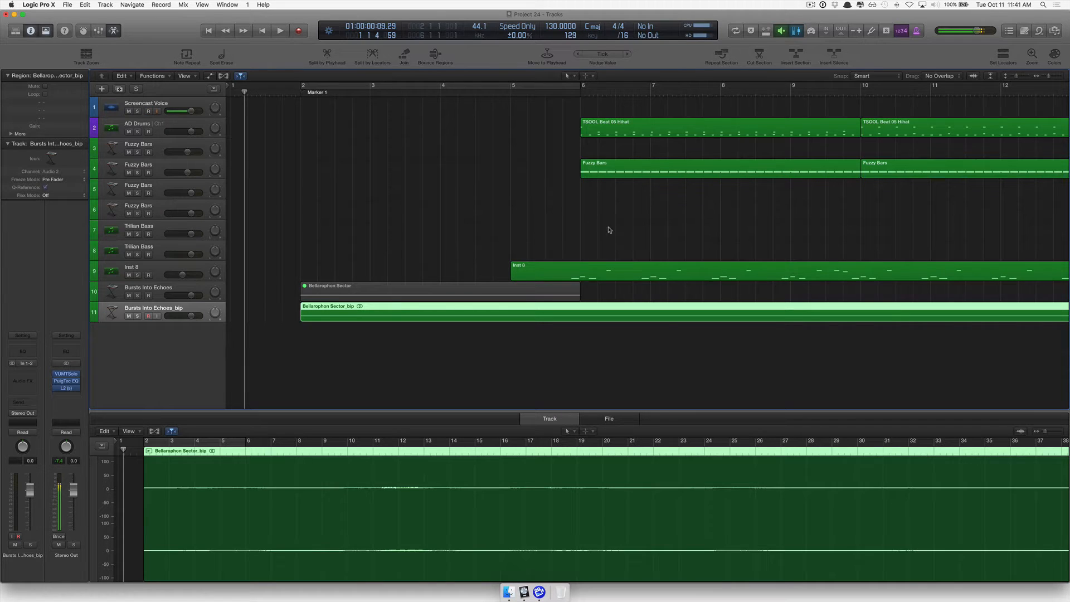
Split the bounced Bellarophon Sector_bip region at bar 6 and mute the part after the split
scroll(606, 228, right, 10)
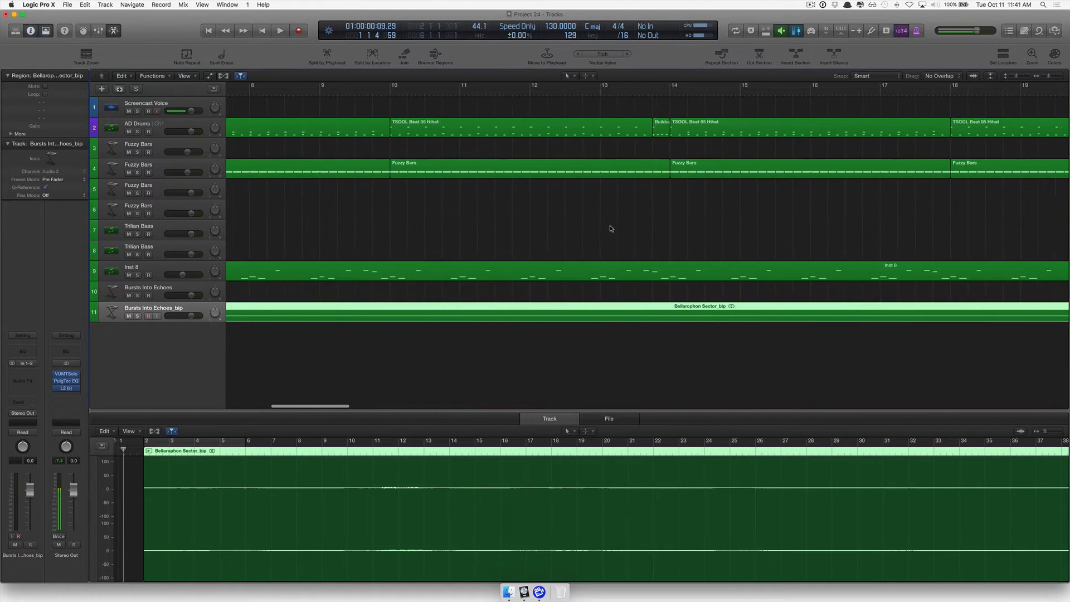
scroll(612, 228, right, 10)
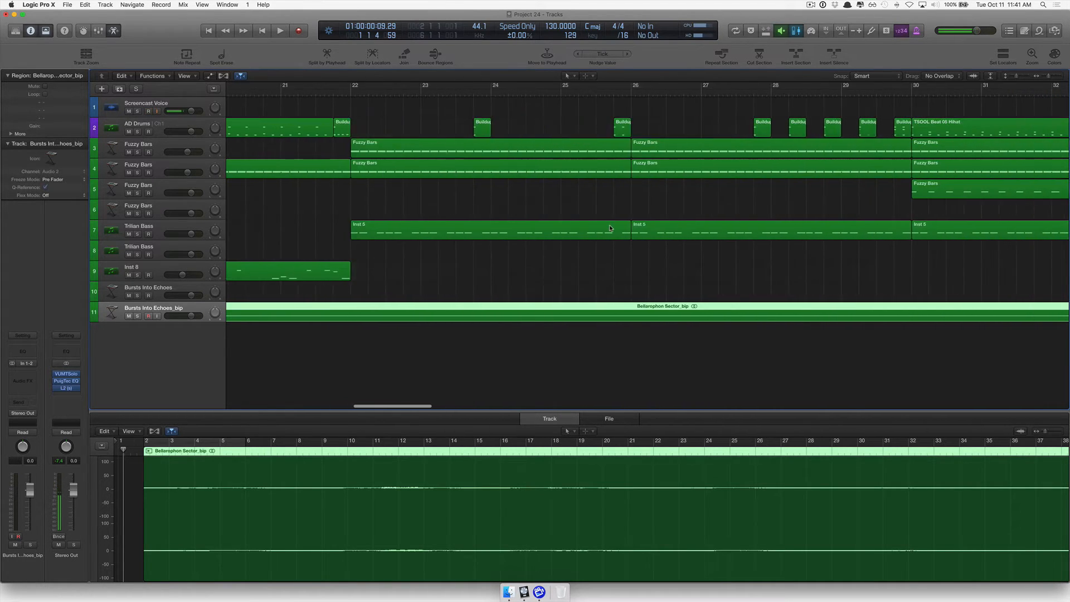
scroll(610, 229, right, 10)
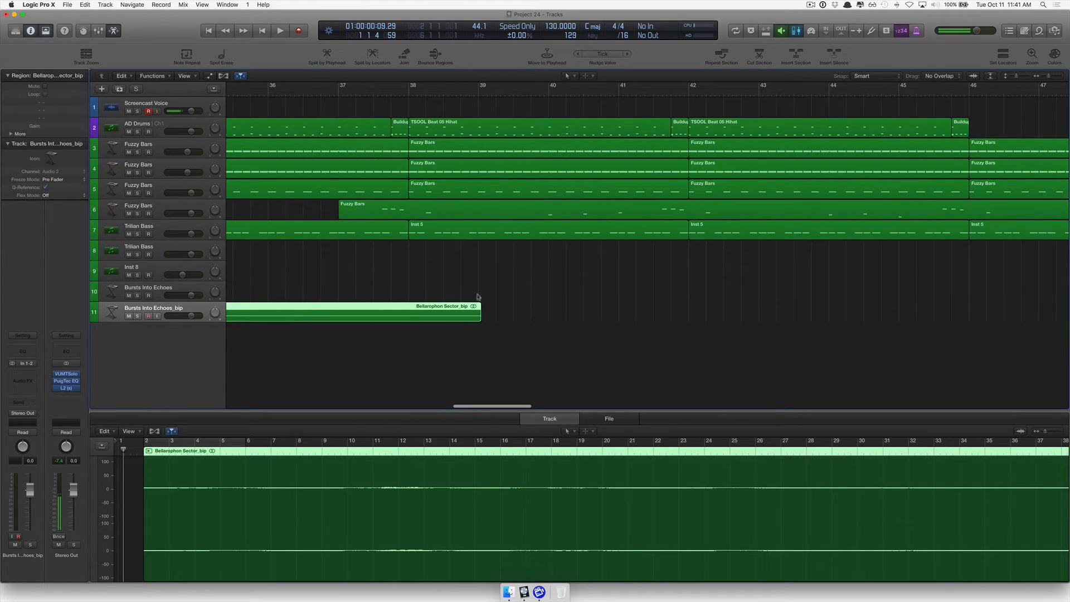
key(Return)
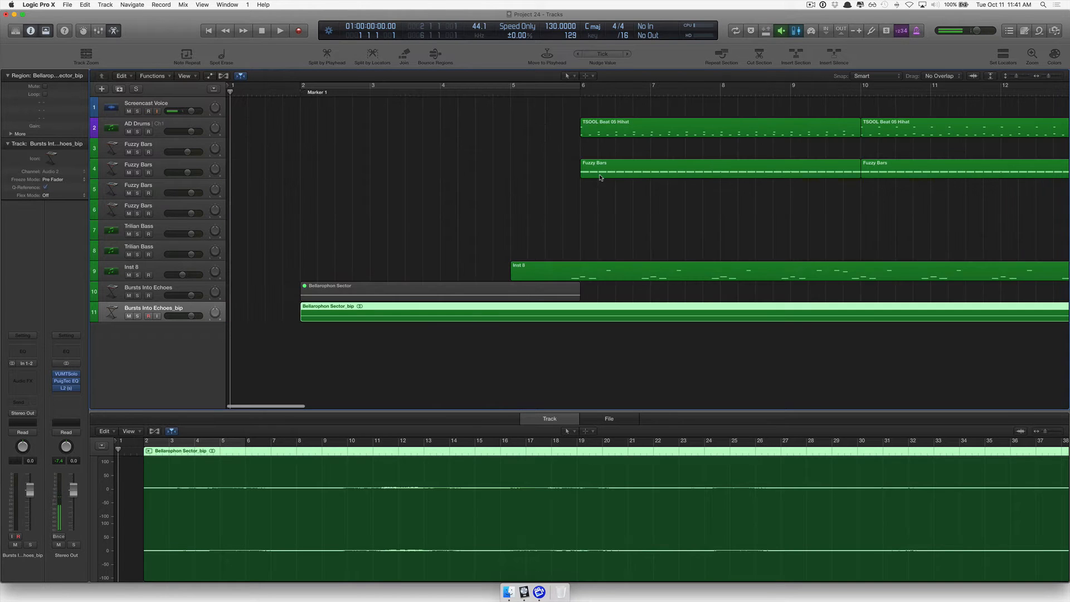
click(579, 92)
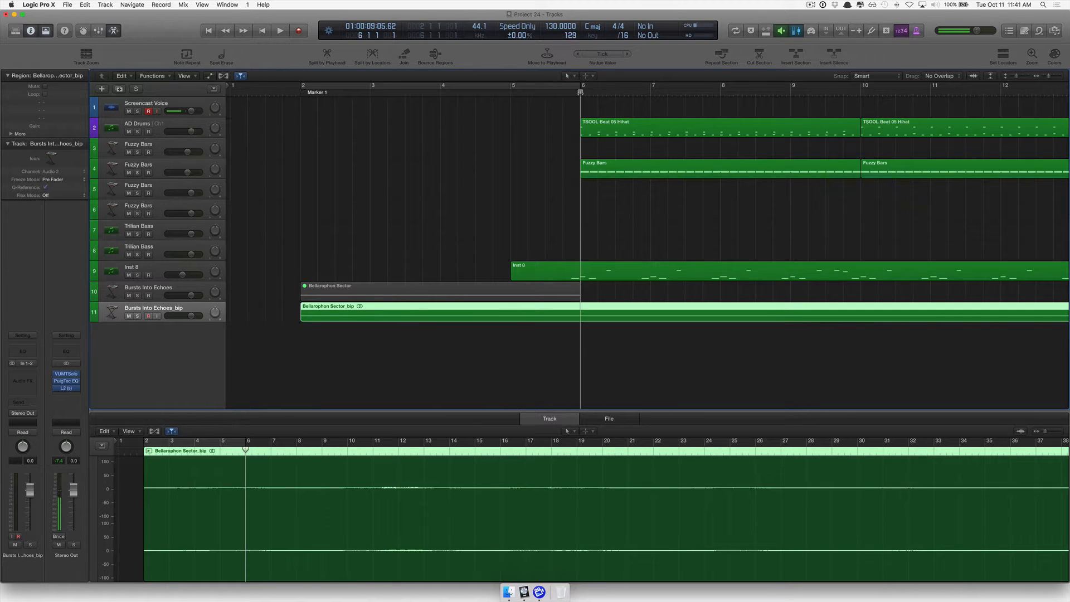
key(super+t)
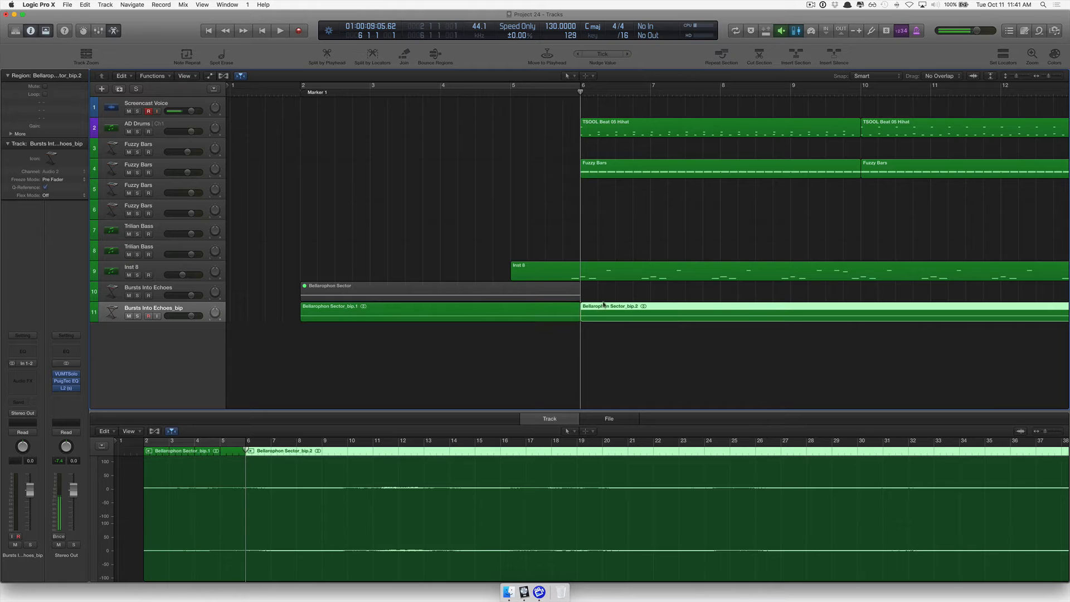
key(Delete)
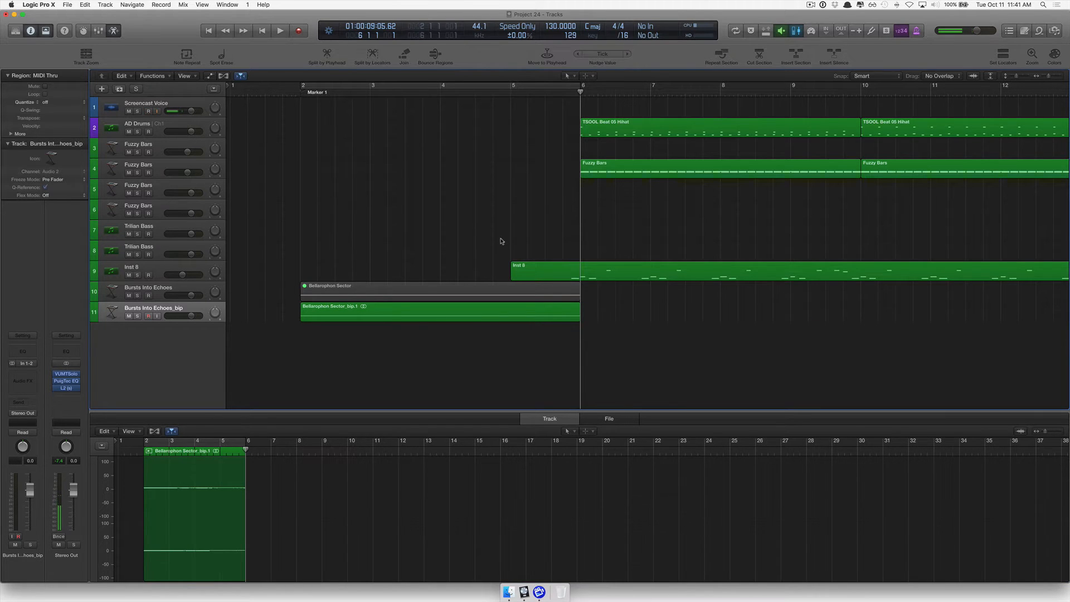
key(super+z)
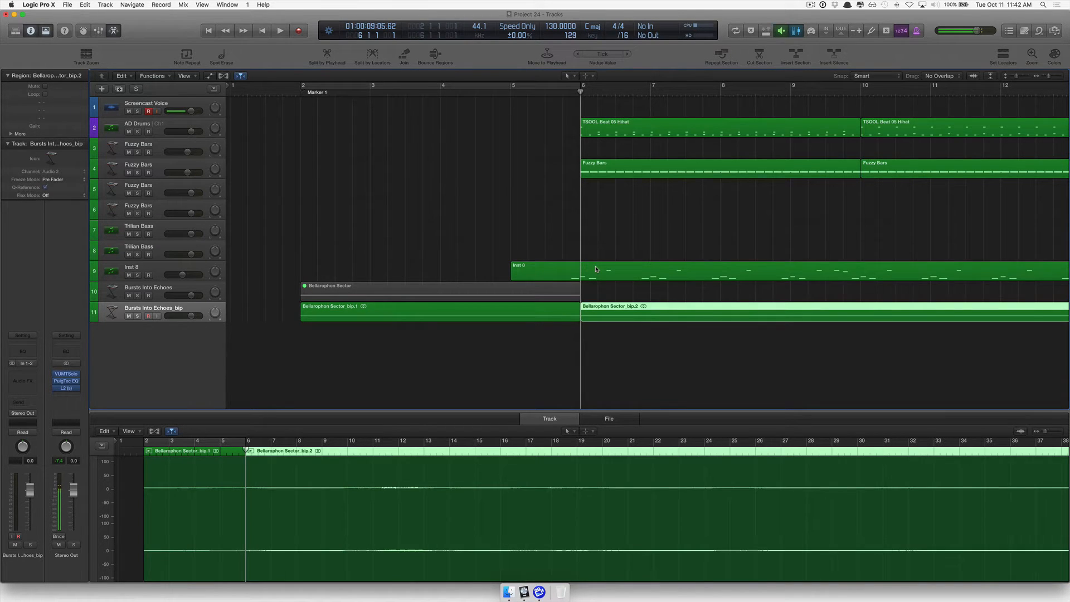
key(ctrl+m)
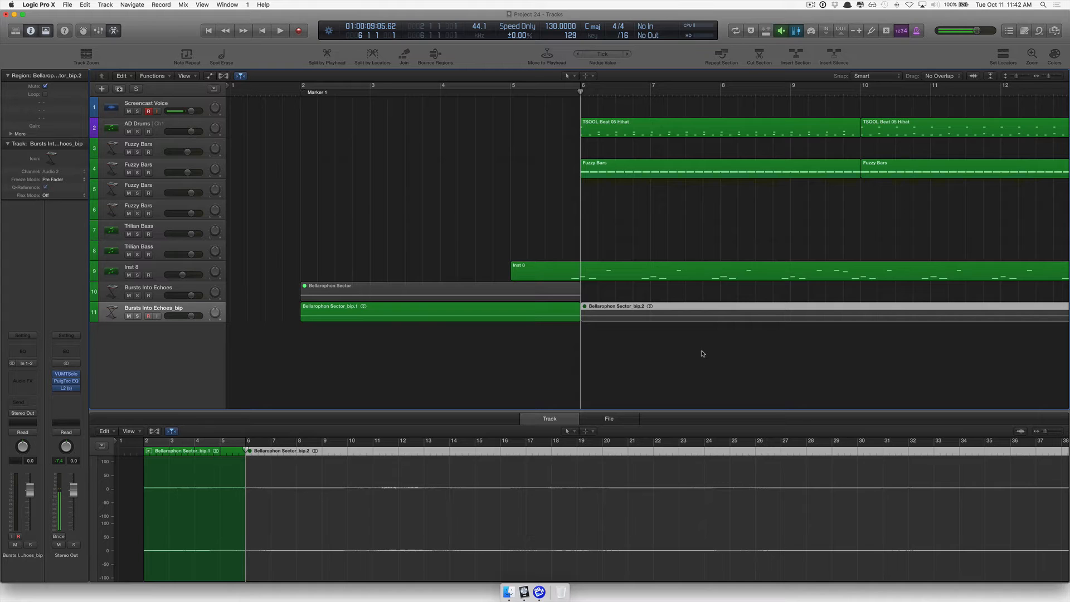
Play the arrangement from the start to hear the muted tail, and enable input monitoring on the Screencast Voice track
key(Return)
key(space)
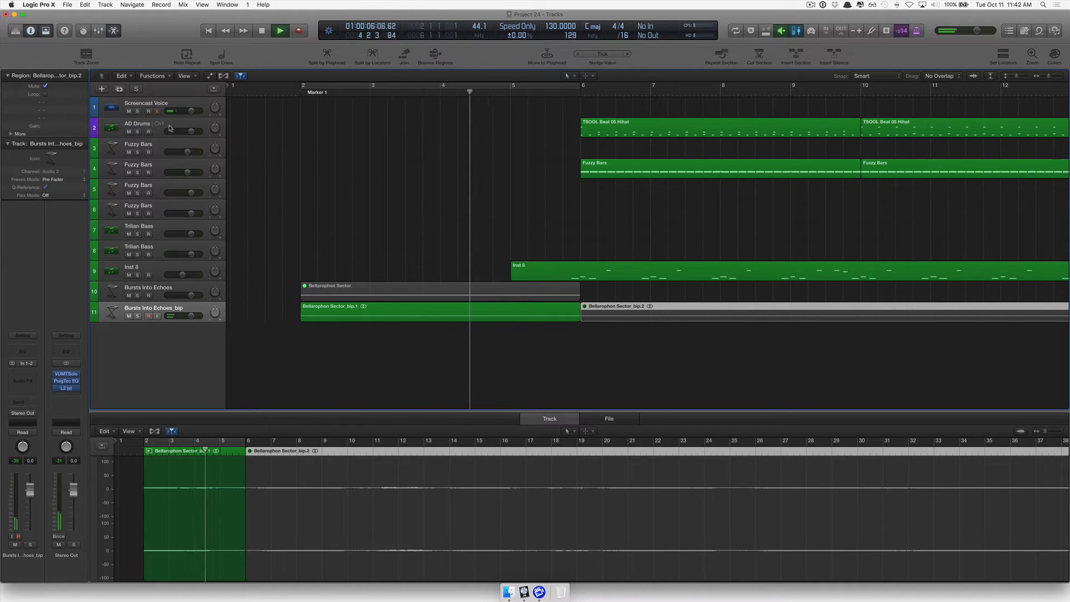
click(157, 112)
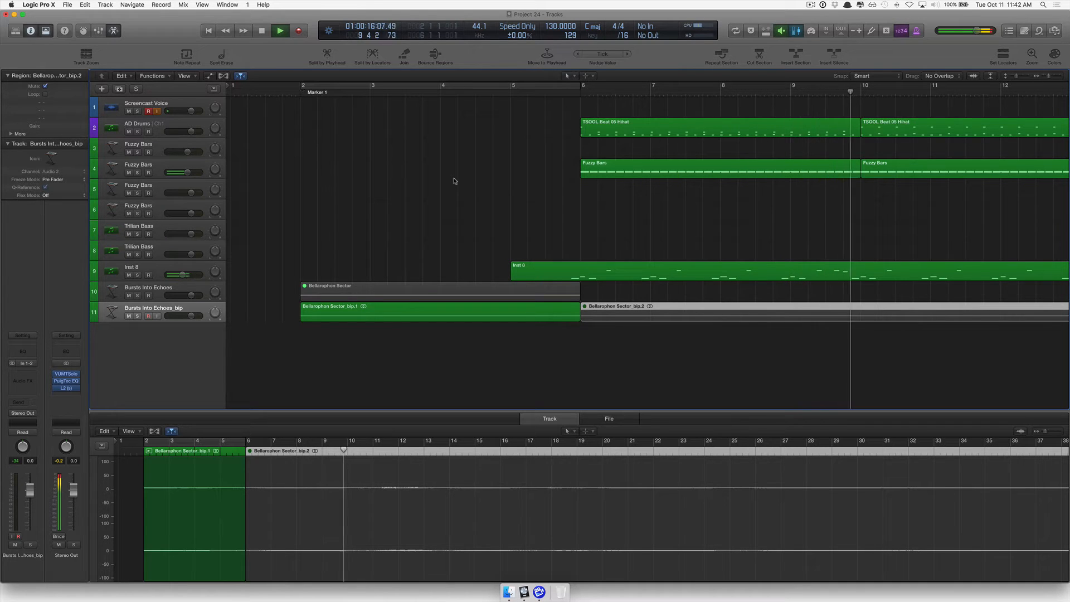
key(space)
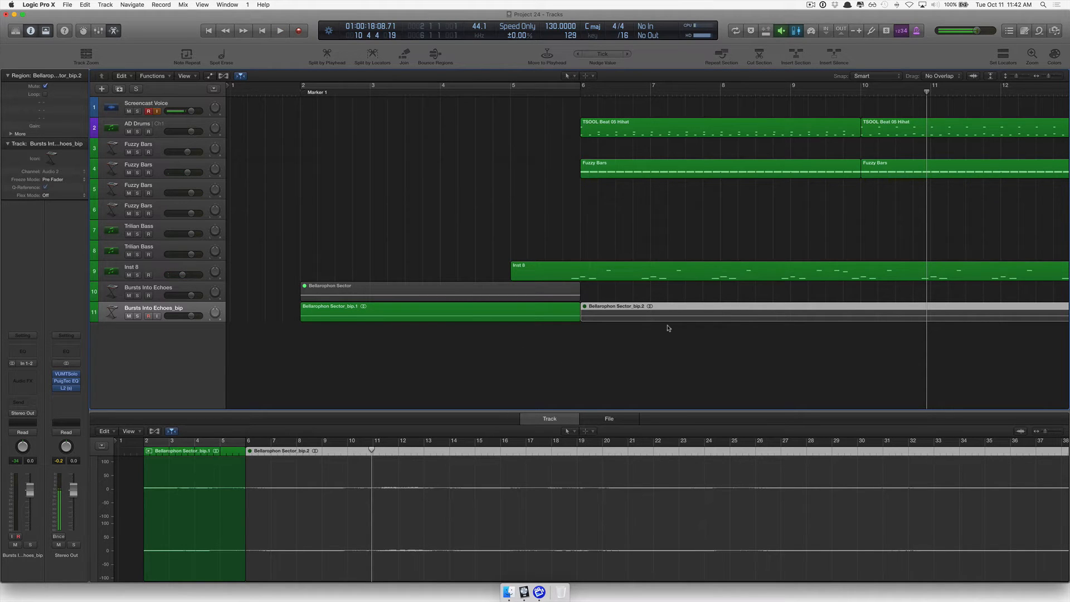
Split the muted tail region on the Bursts Into Echoes_bip track at bar 18
scroll(708, 336, right, 15)
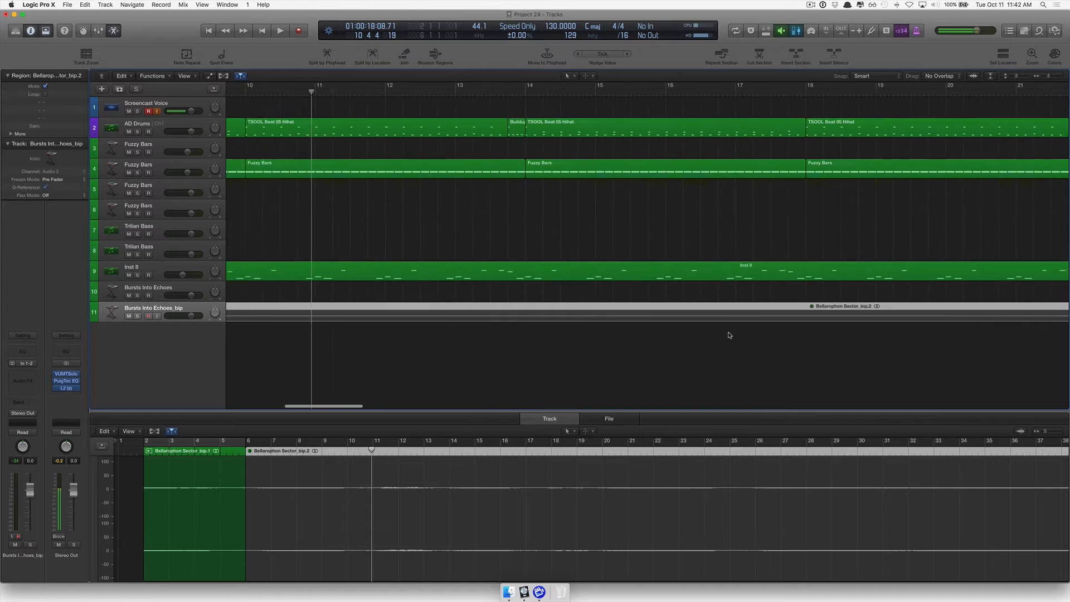
scroll(728, 335, right, 6)
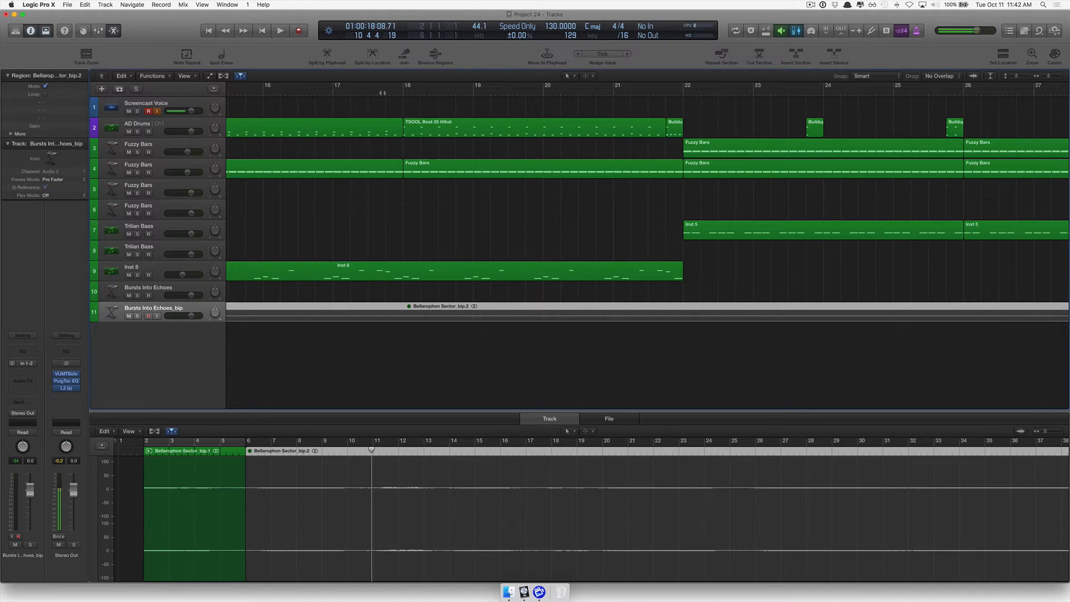
click(404, 92)
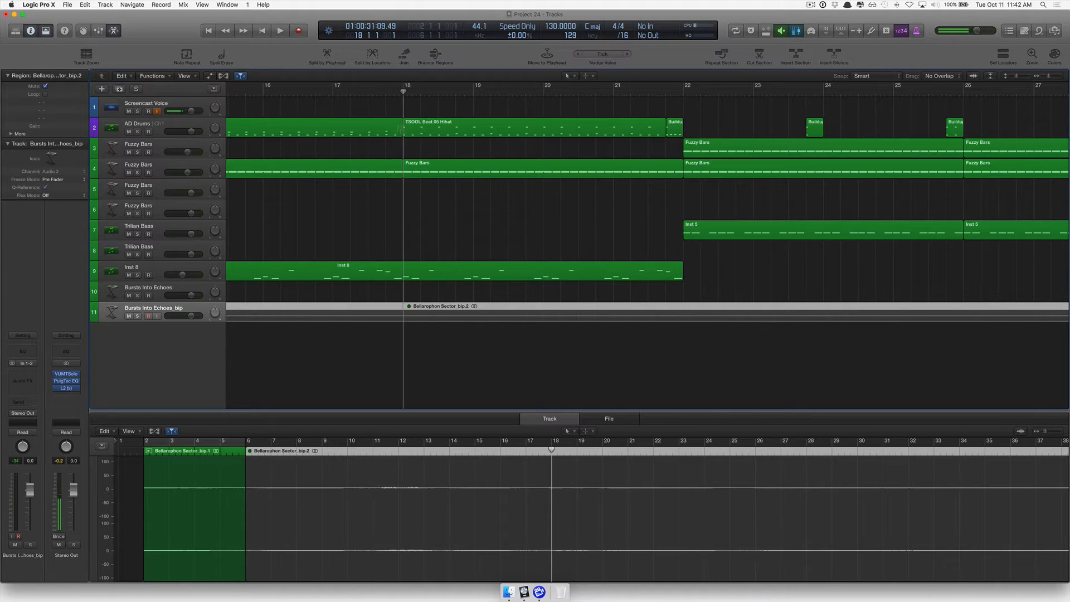
key(super+t)
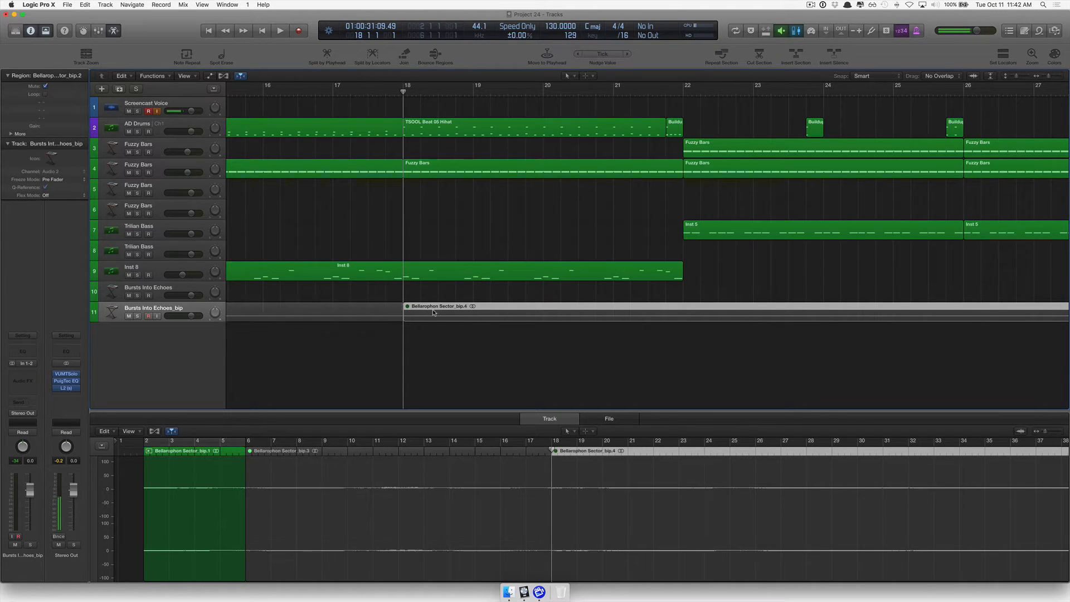
Split the muted tail on the Bursts Into Echoes_bip track at bar 22 and delete the muted parts outside bars 18–22
click(684, 92)
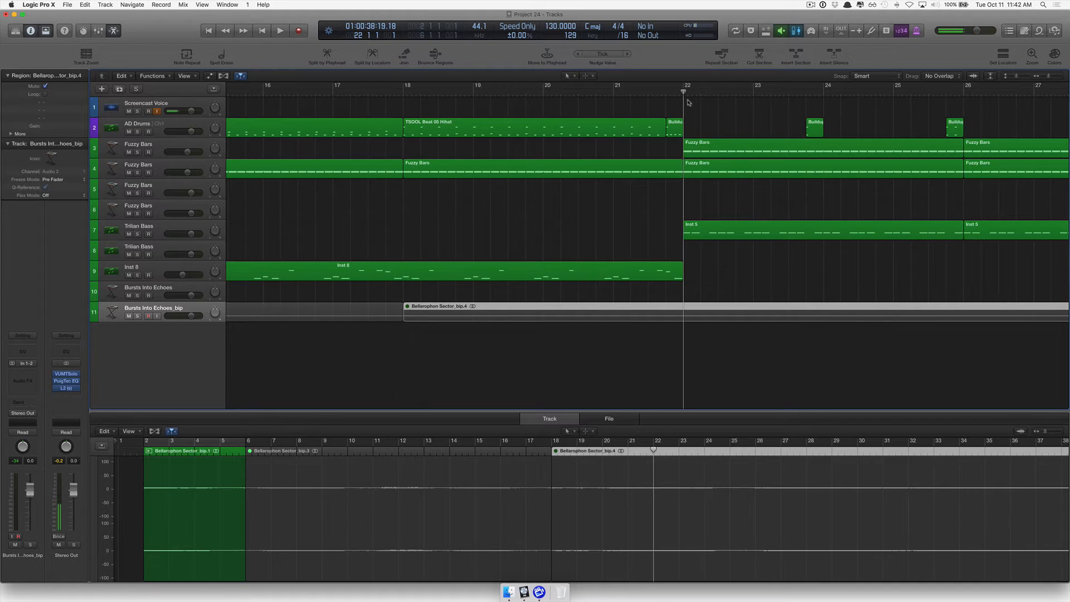
key(super+t)
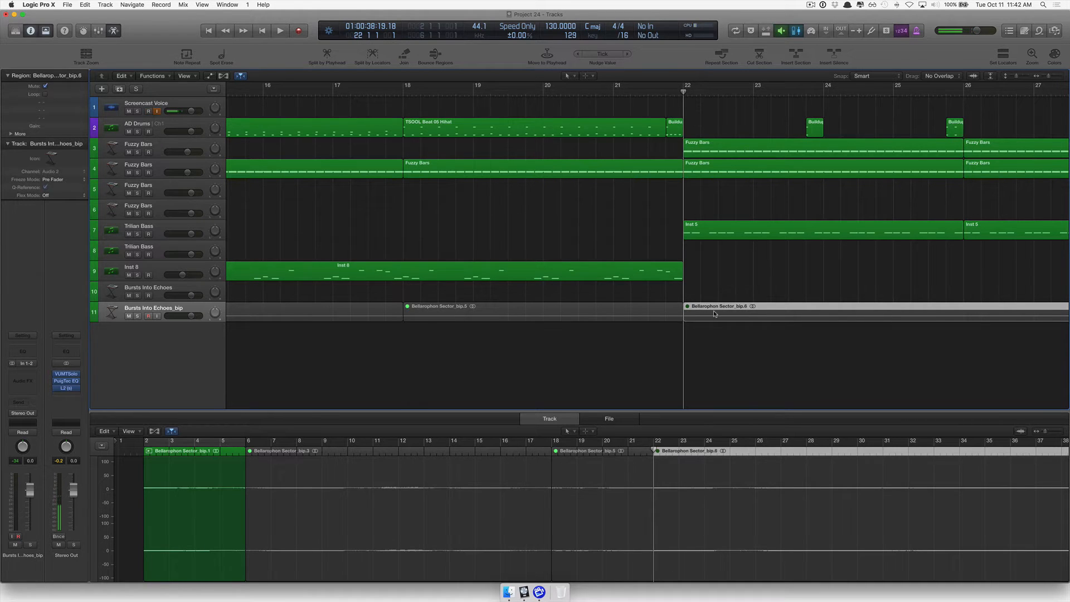
key(Delete)
click(353, 310)
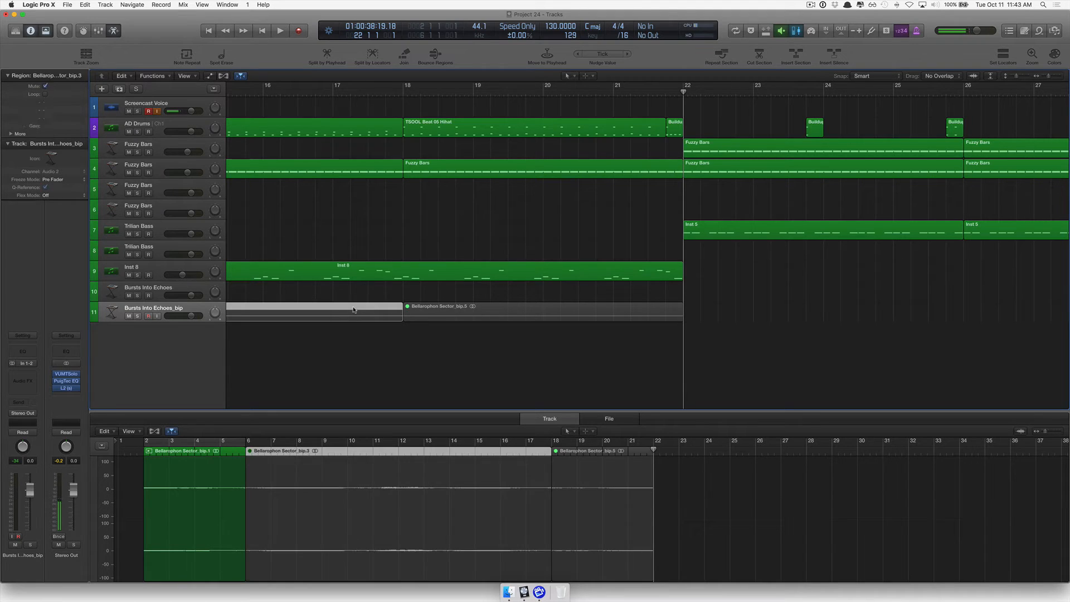
key(Delete)
Unmute the bar 18–22 region and, with the Fade Tool assigned as the secondary tool, add a fade-in across its full length
click(412, 312)
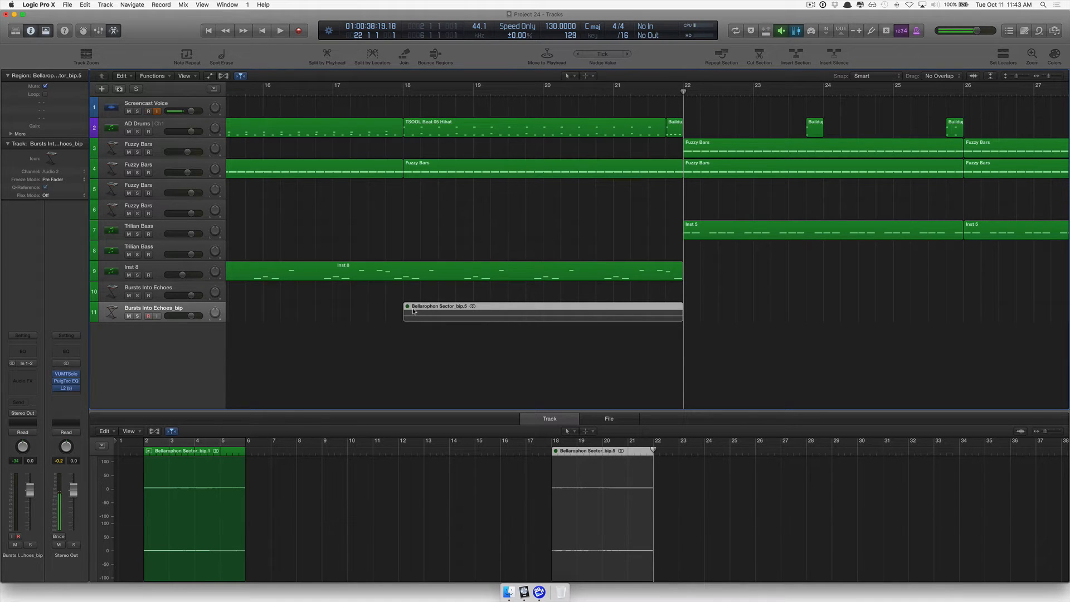
key(ctrl+m)
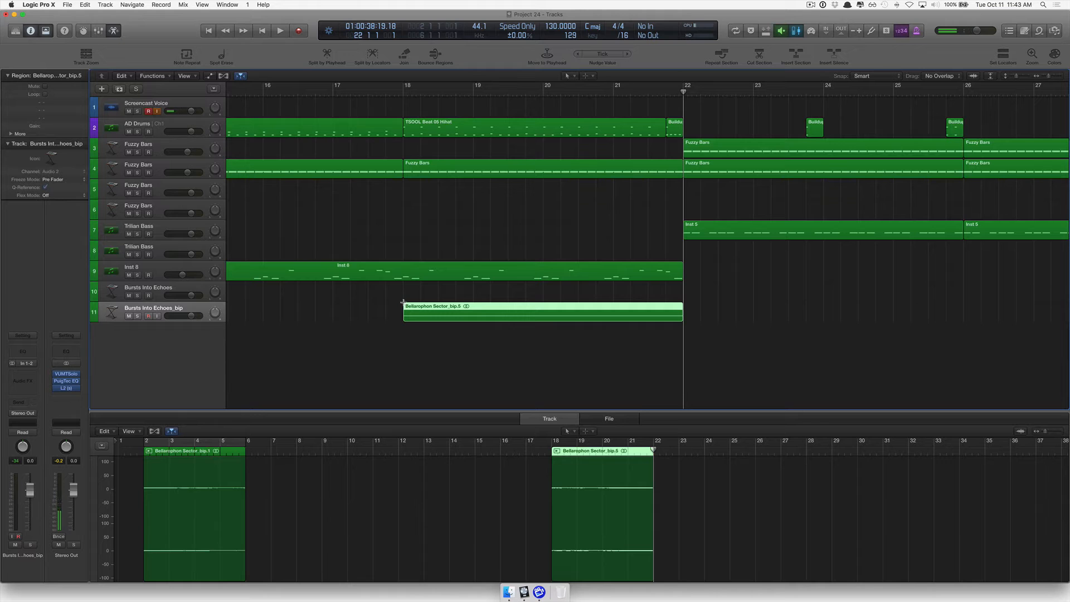
click(583, 79)
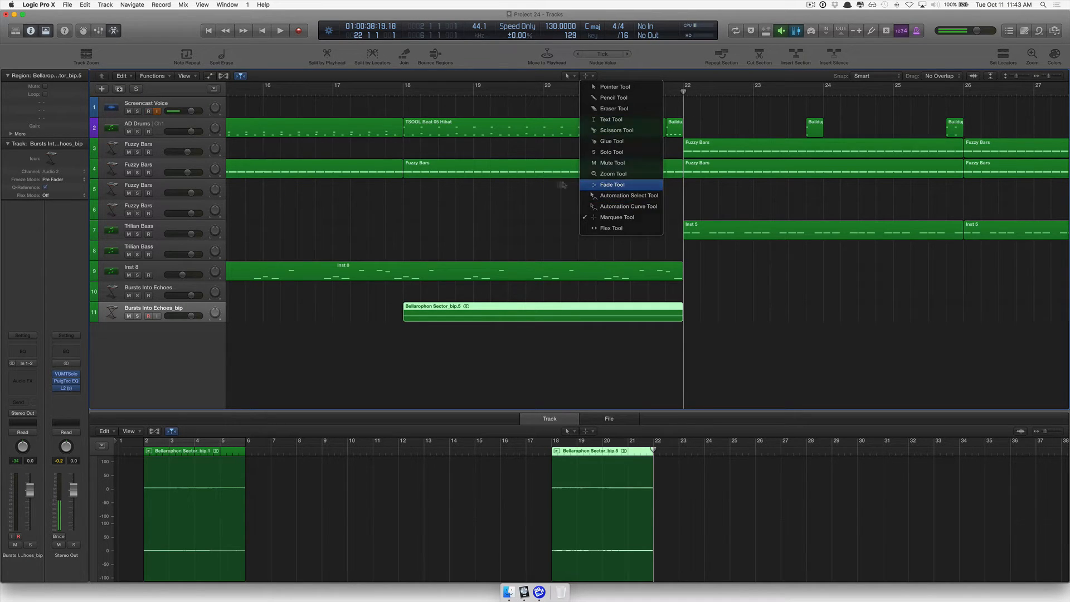
click(608, 185)
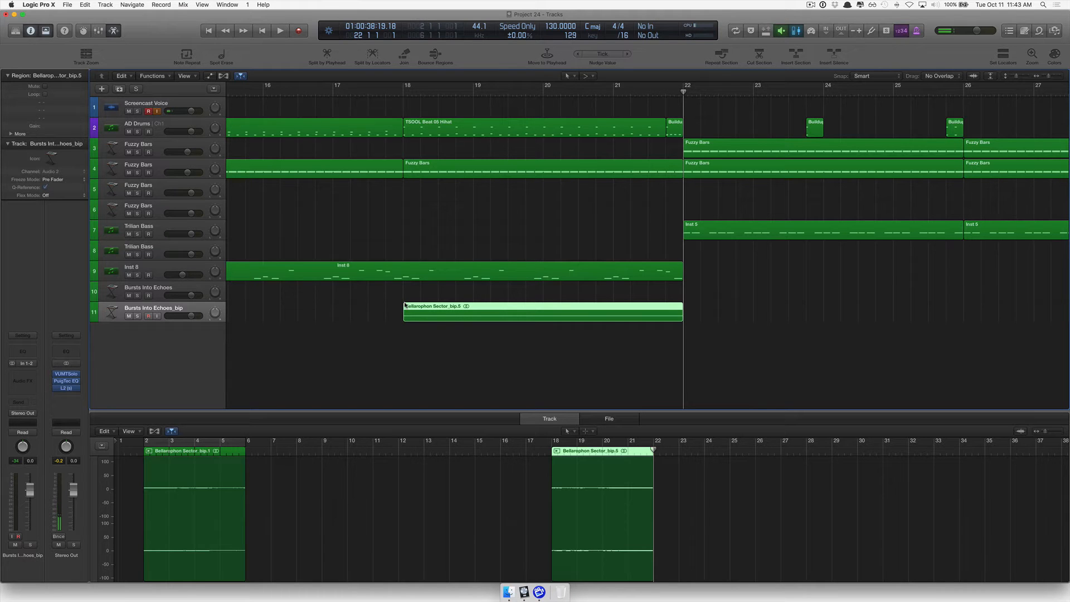
drag(405, 303, 683, 305)
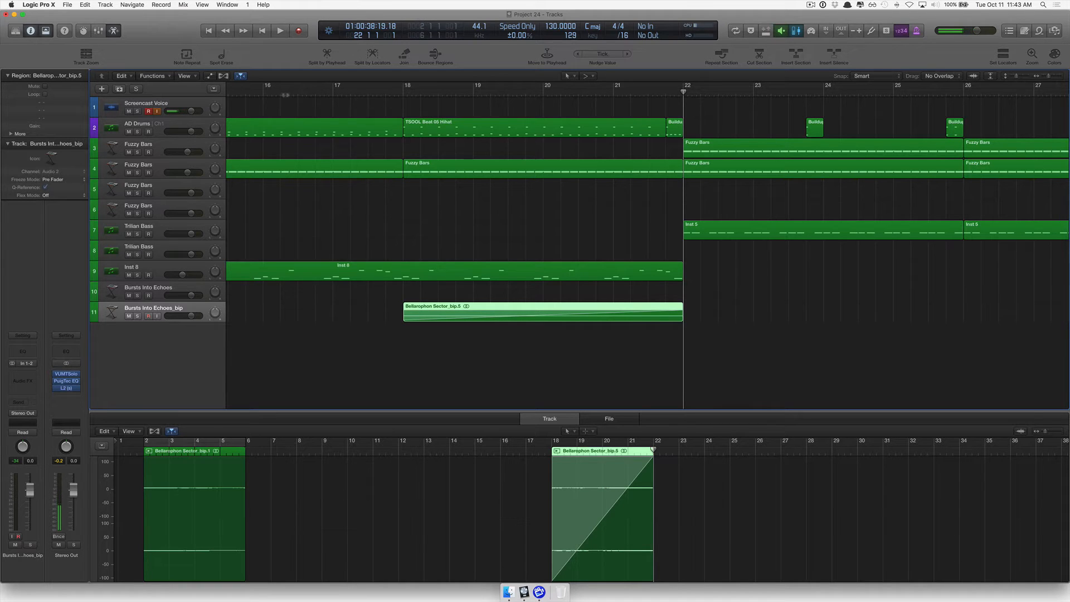
Play the arrangement from the start through the faded-in tail at bars 18–22, select the Screencast Voice track, and stop playback
click(264, 94)
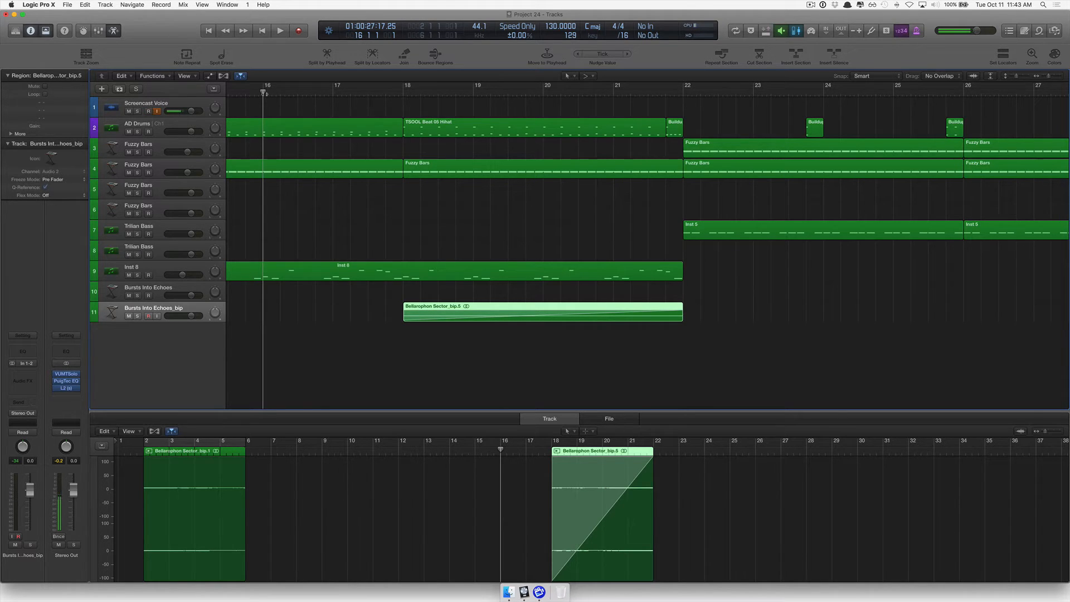
key(Return)
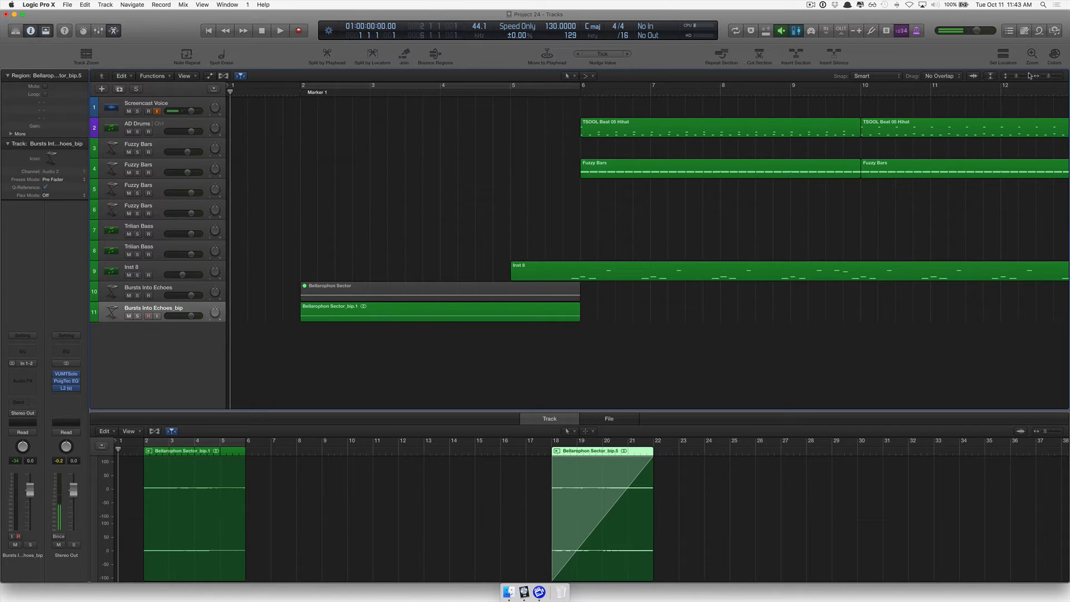
scroll(889, 276, down, 5)
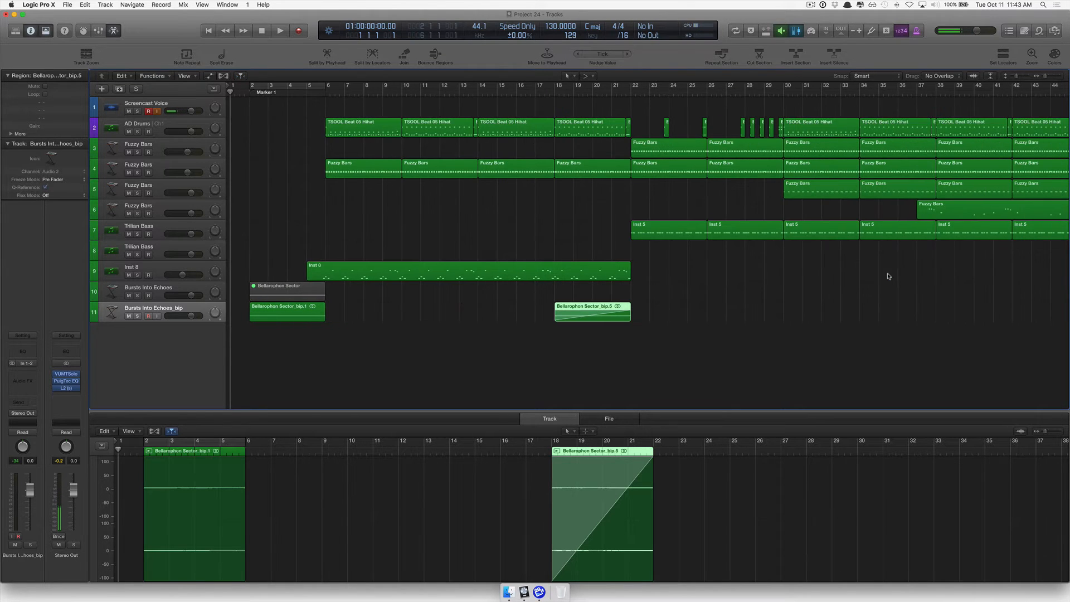
key(space)
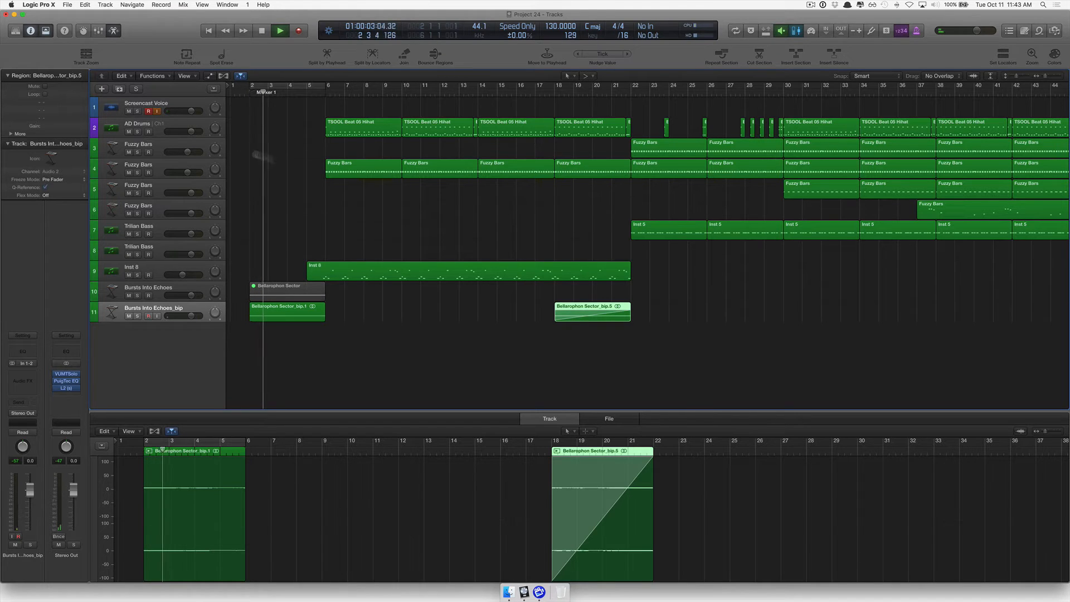
click(153, 104)
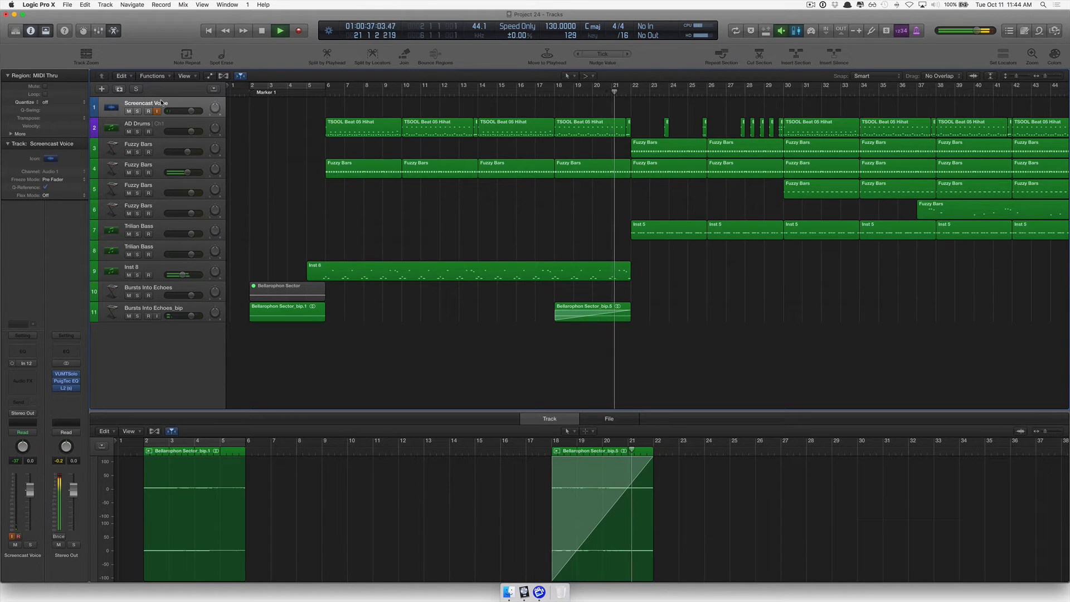
key(space)
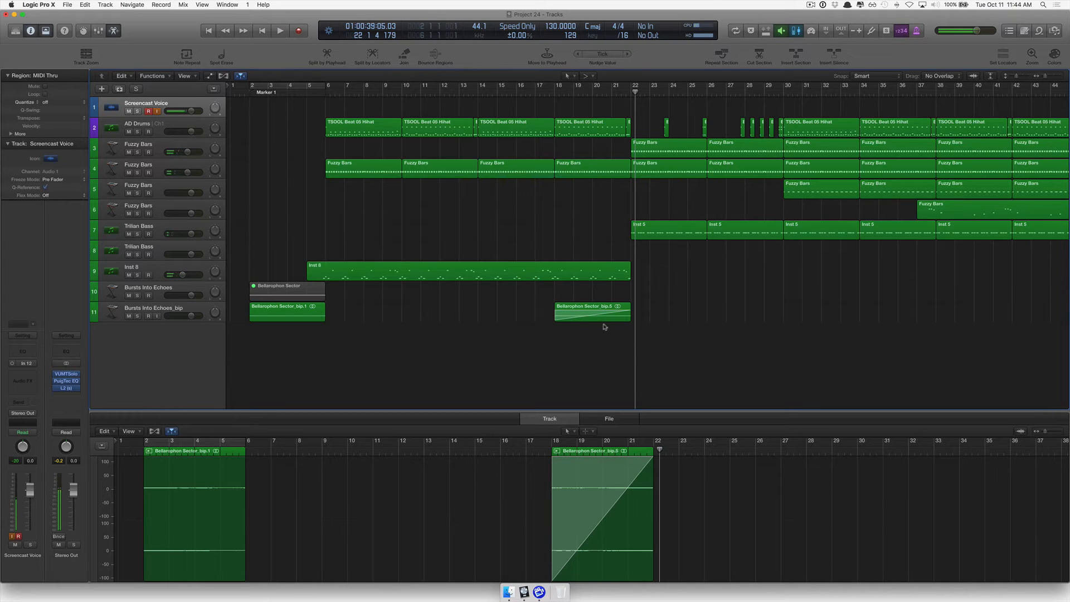
Undo the fade-in, the unmuting and the deletions of the tail parts on the Bursts Into Echoes_bip track
key(ctrl+m)
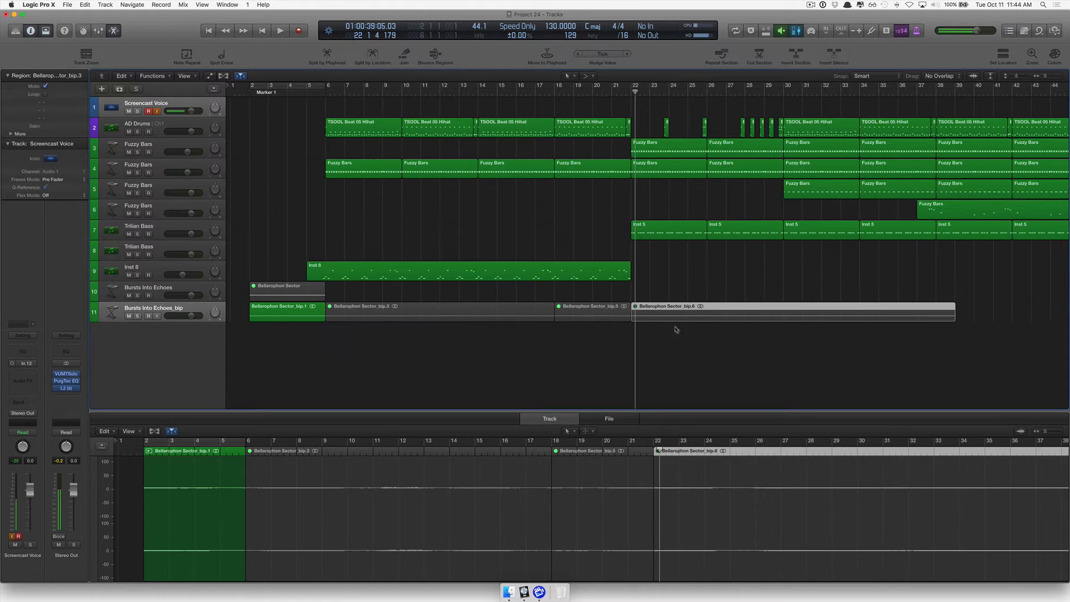
click(556, 343)
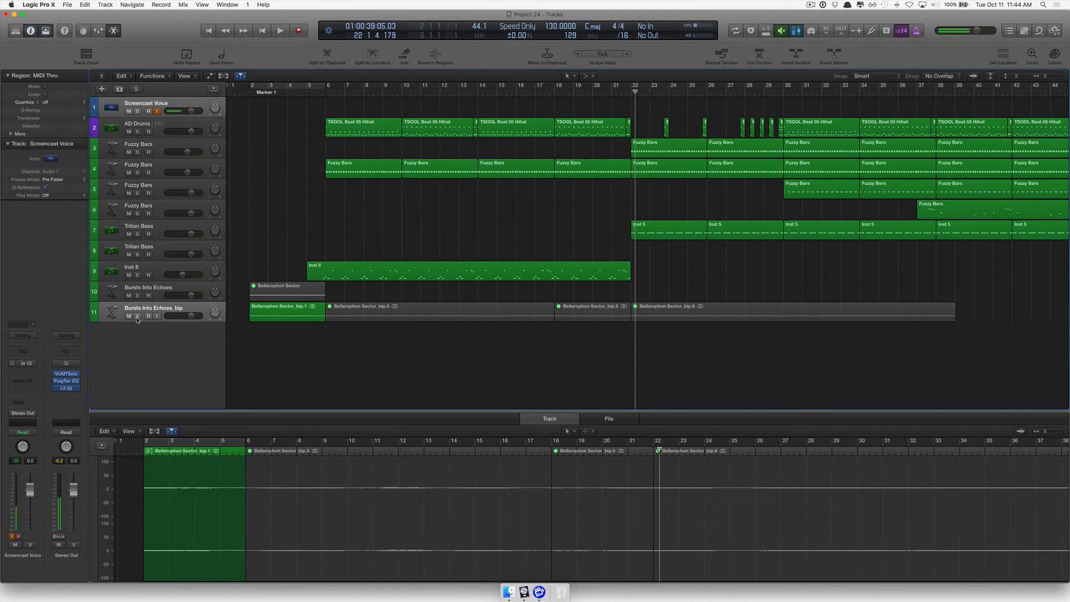
Solo the Bursts Into Echoes_bip and Screencast Voice tracks, and turn on waveform zoom in the audio editor
click(137, 316)
click(137, 111)
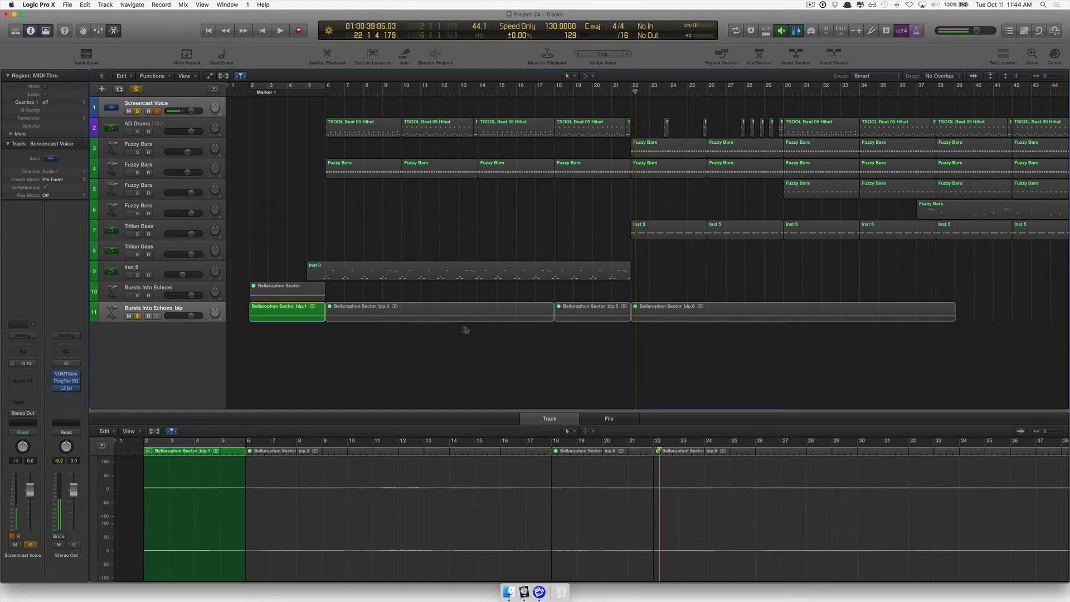
click(1019, 432)
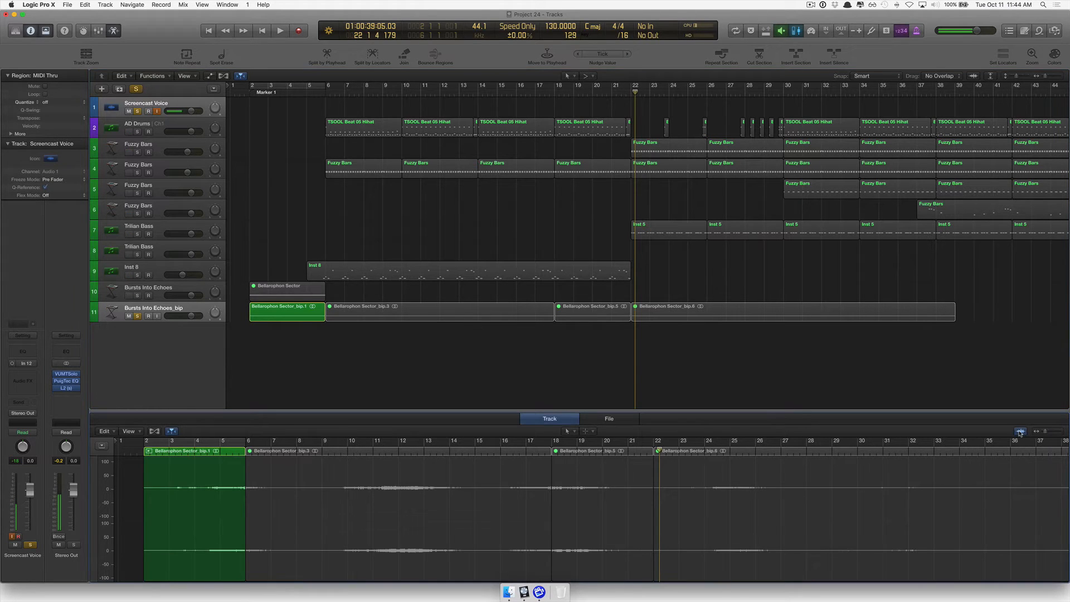
Split the muted tail region spanning bars 6–18 on the Bursts Into Echoes_bip track at bars 10 and 14
click(348, 451)
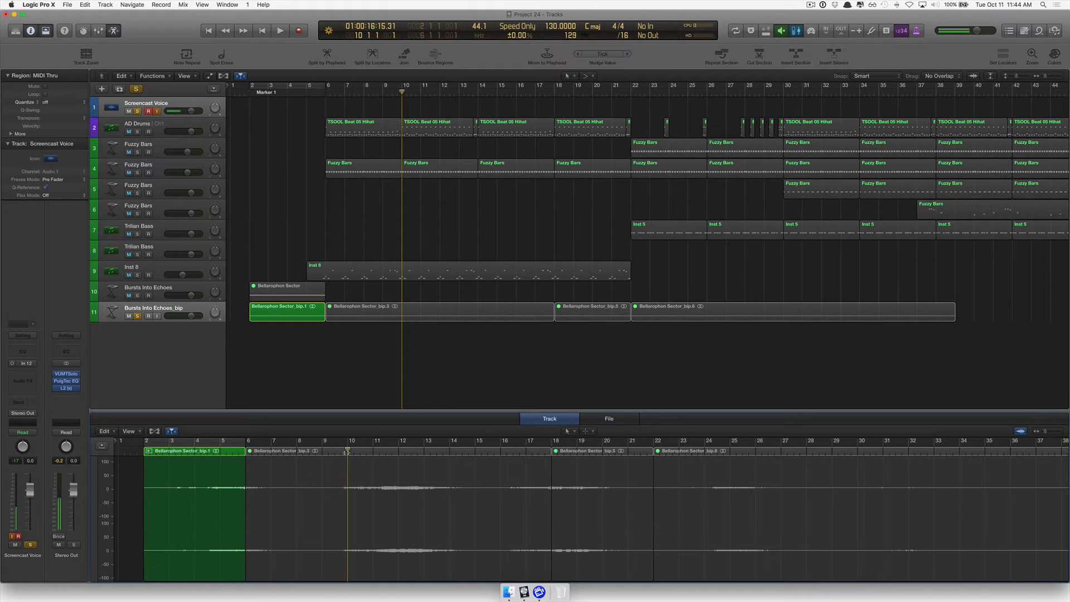
click(414, 312)
key(super+t)
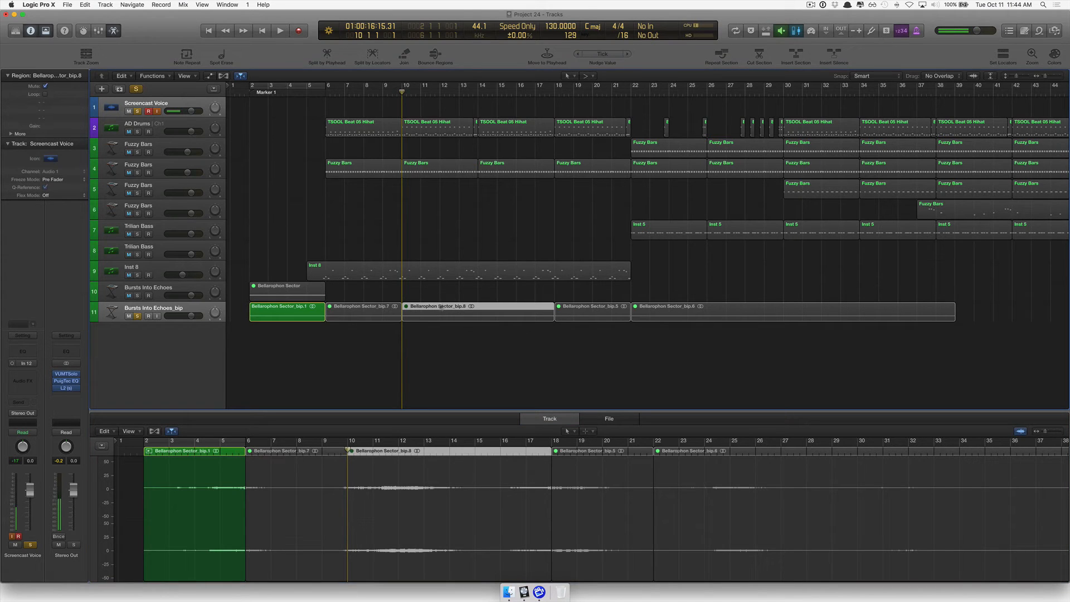
click(478, 91)
key(super+t)
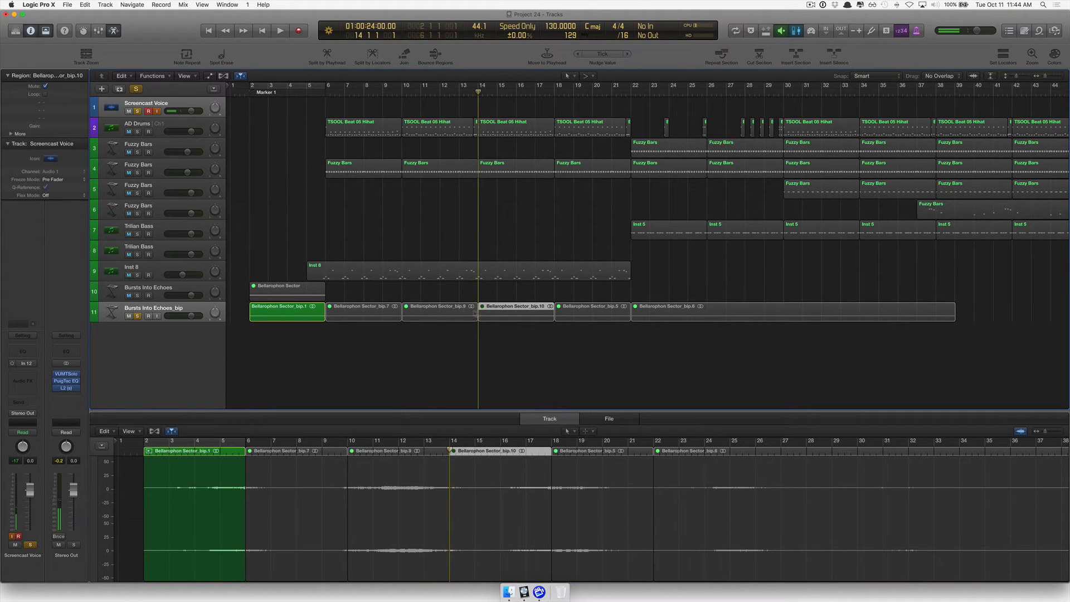
Delete the three muted tail pieces after bar 14, and move the bar 10–14 piece to start at bar 18
click(513, 339)
click(508, 318)
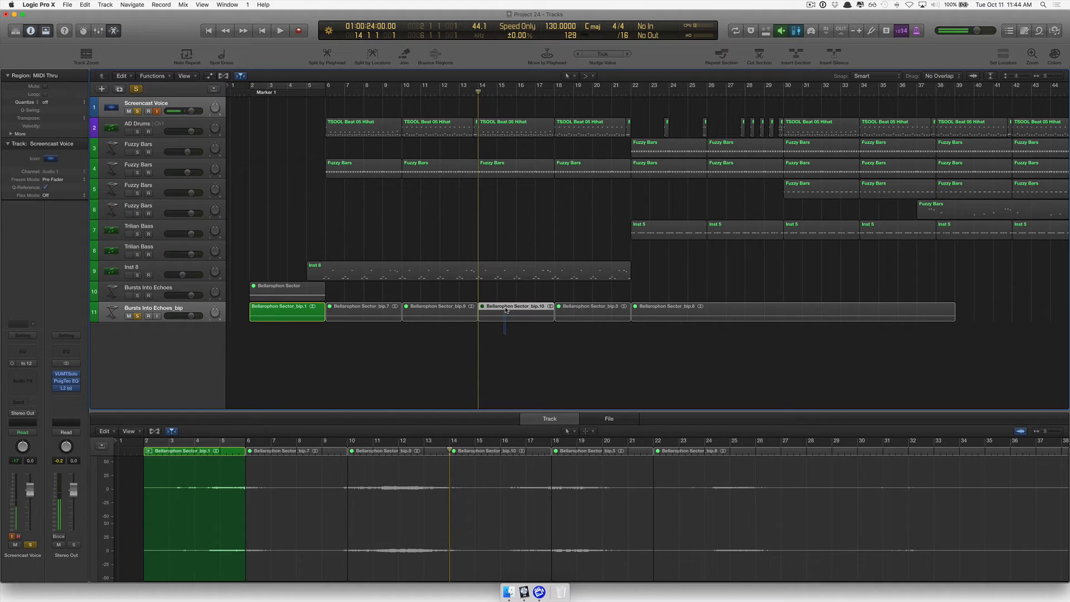
key(Delete)
click(681, 317)
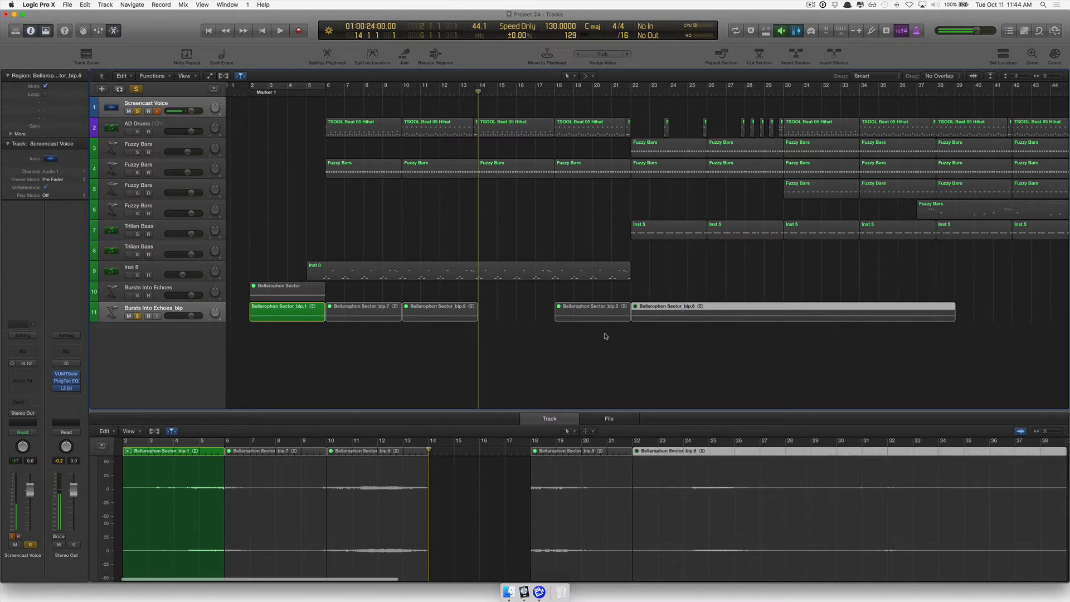
key(Delete)
click(594, 317)
key(Delete)
drag(451, 318, 586, 315)
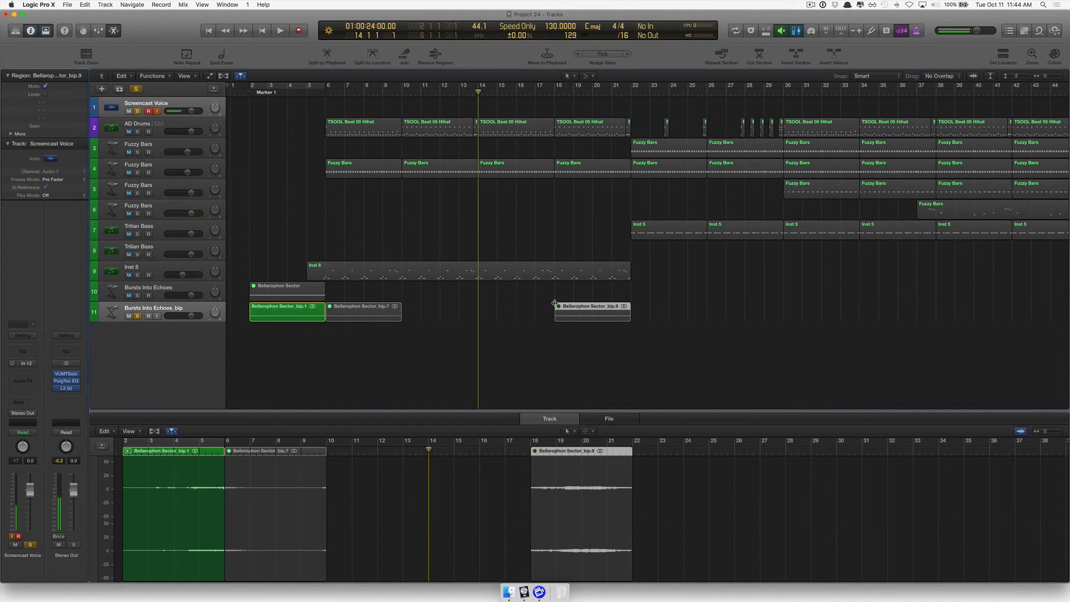
Try a fade-in across the full length of the moved bar 18–22 region, and undo it
drag(555, 312, 677, 302)
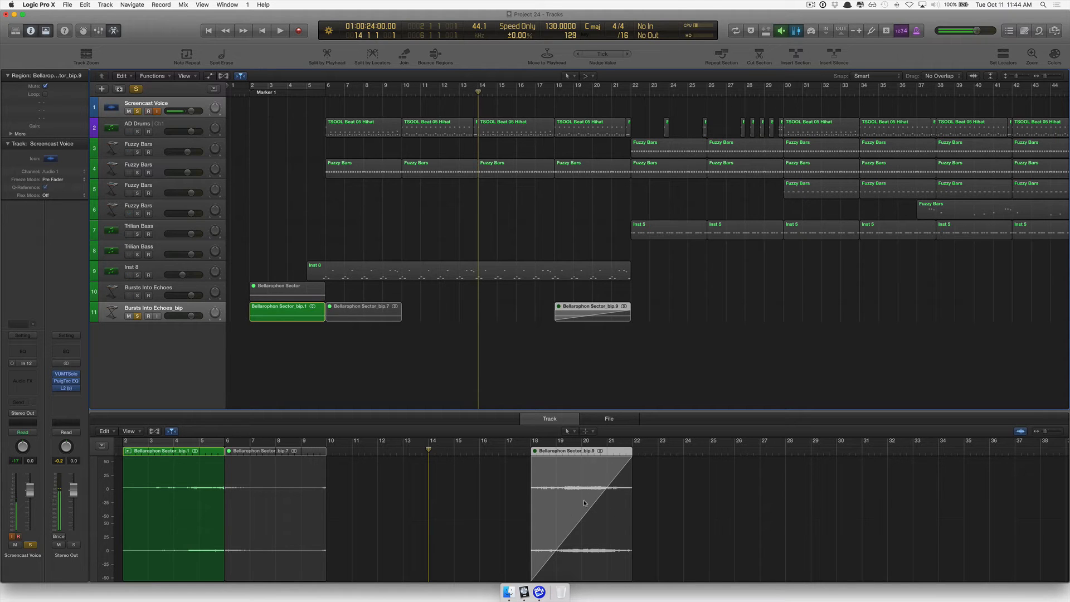
key(super+z)
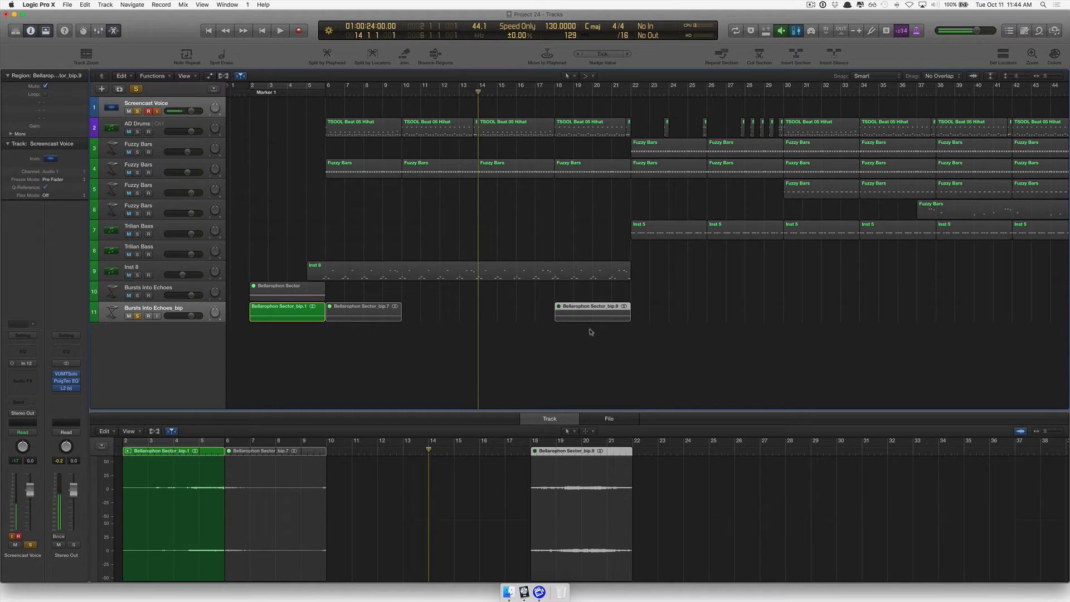
Extend the moved region's start about 1.5 bars earlier and refit it to bars 18–22, splitting at bar 22 and deleting the excess
drag(555, 314, 529, 315)
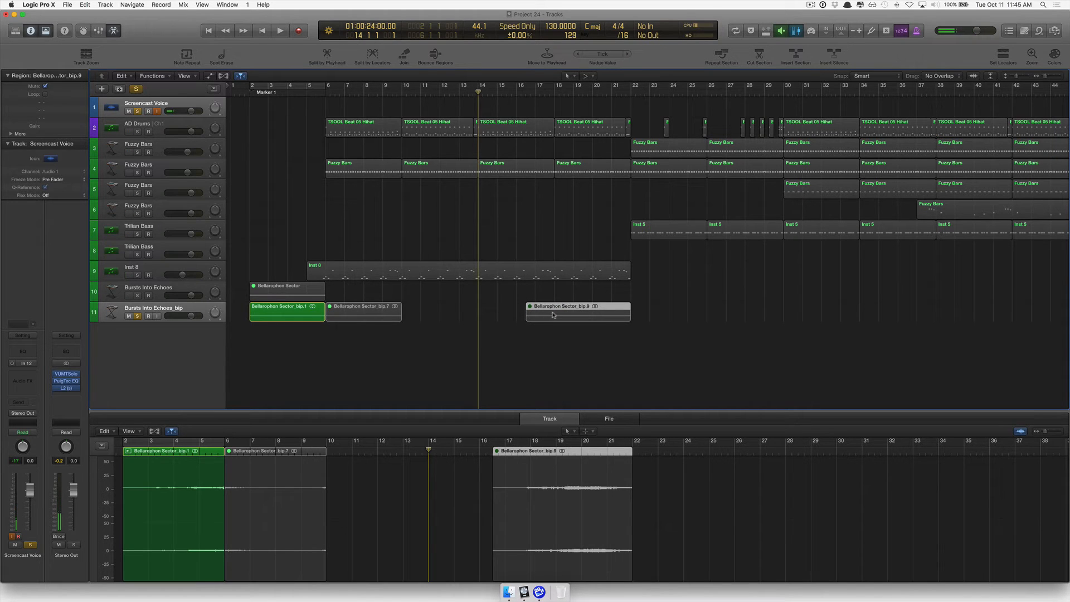
drag(569, 306, 595, 304)
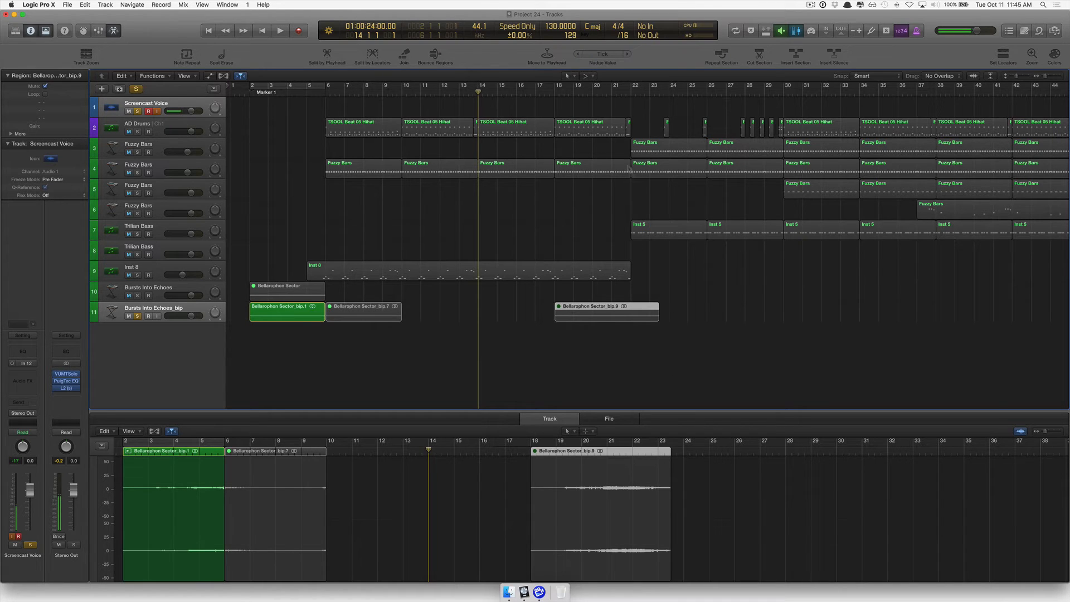
click(630, 88)
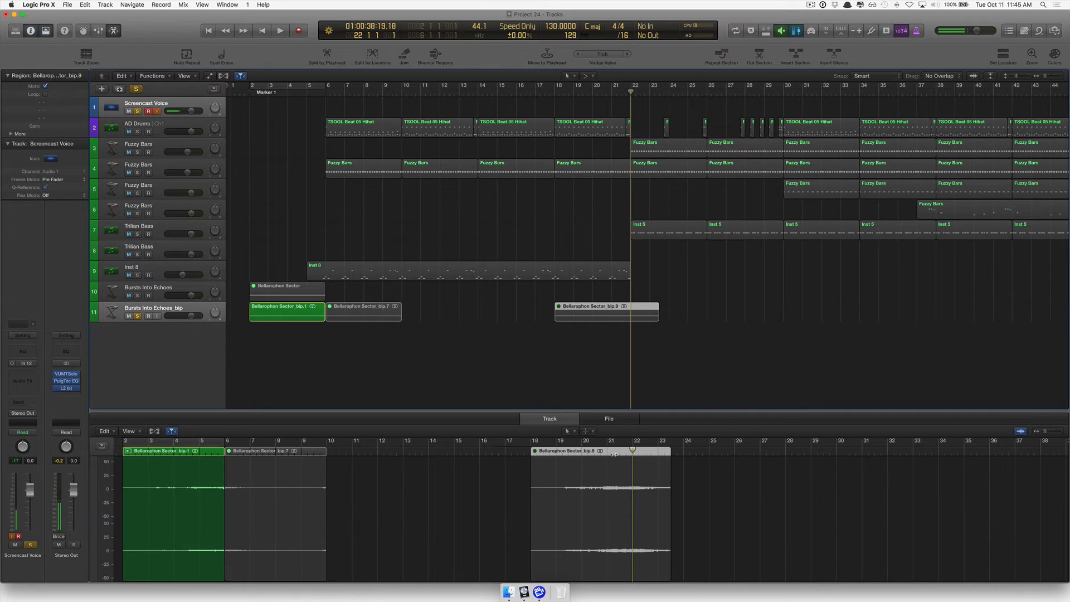
key(super+t)
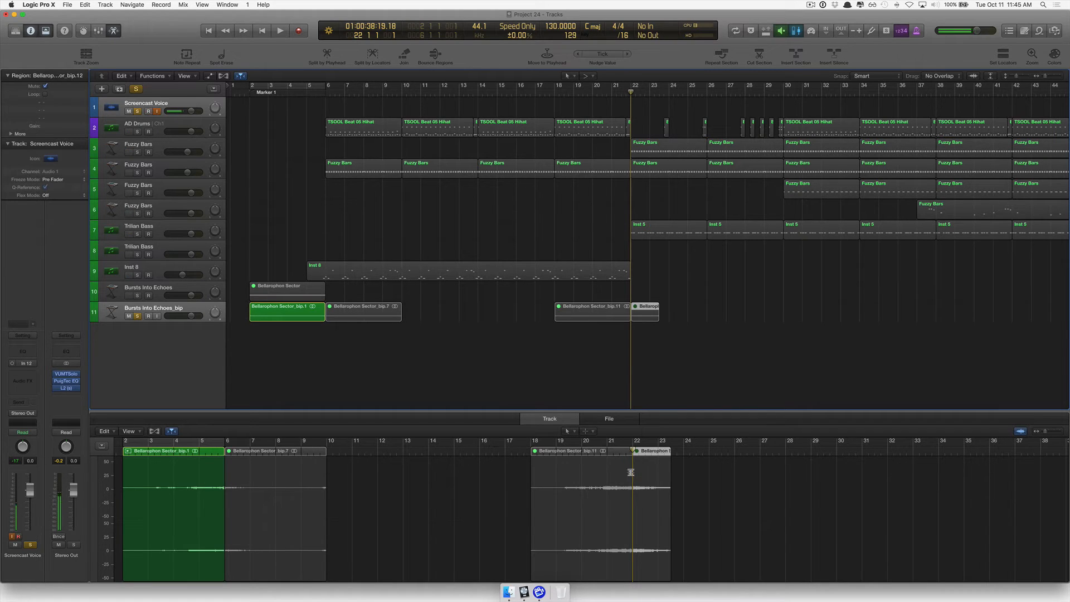
key(Delete)
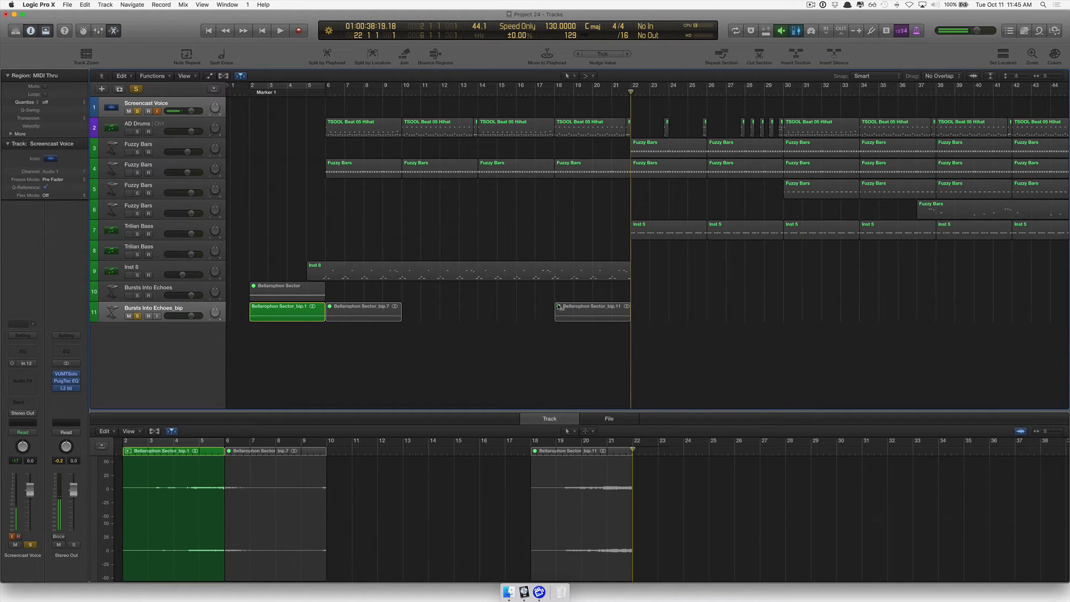
Add a fade-in across the full length of the bar 18–22 tail region and unmute it
drag(559, 306, 690, 306)
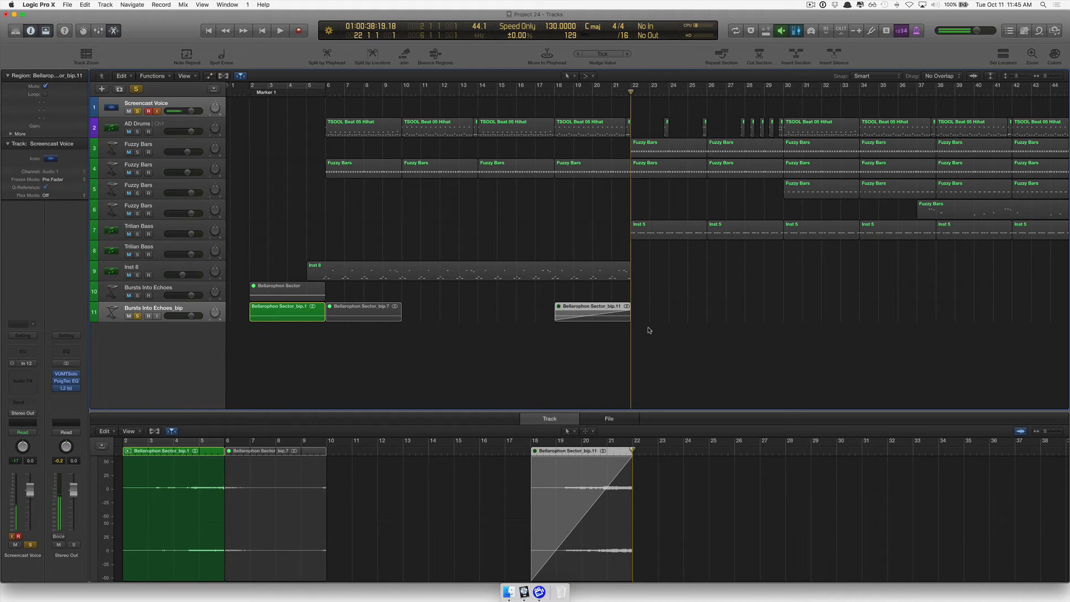
key(ctrl+m)
Delete the muted bar 6–10 tail region and return the playhead to the start of the project
click(370, 307)
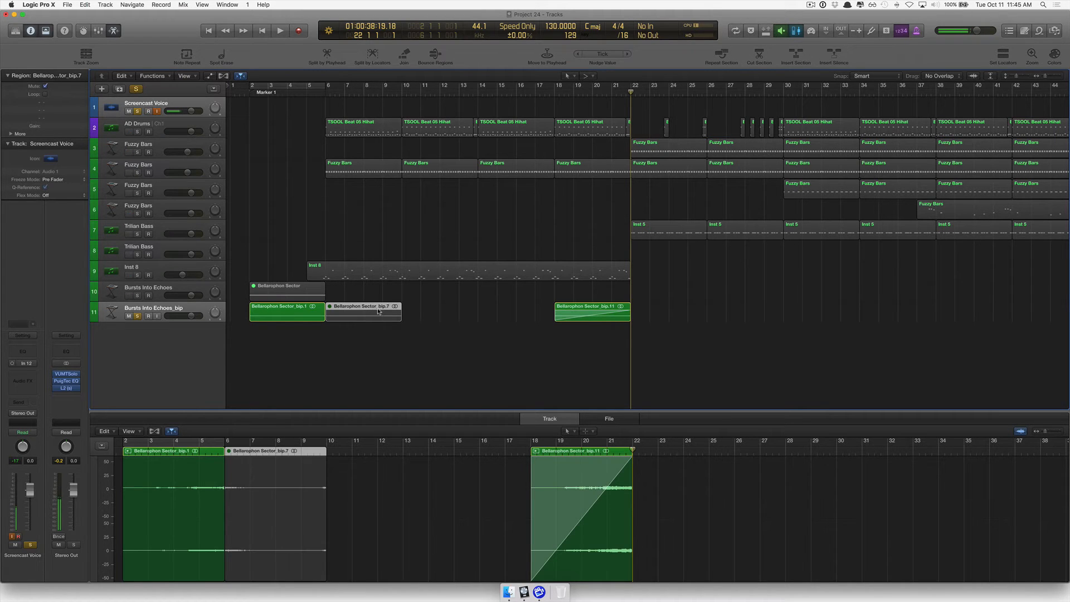
key(Delete)
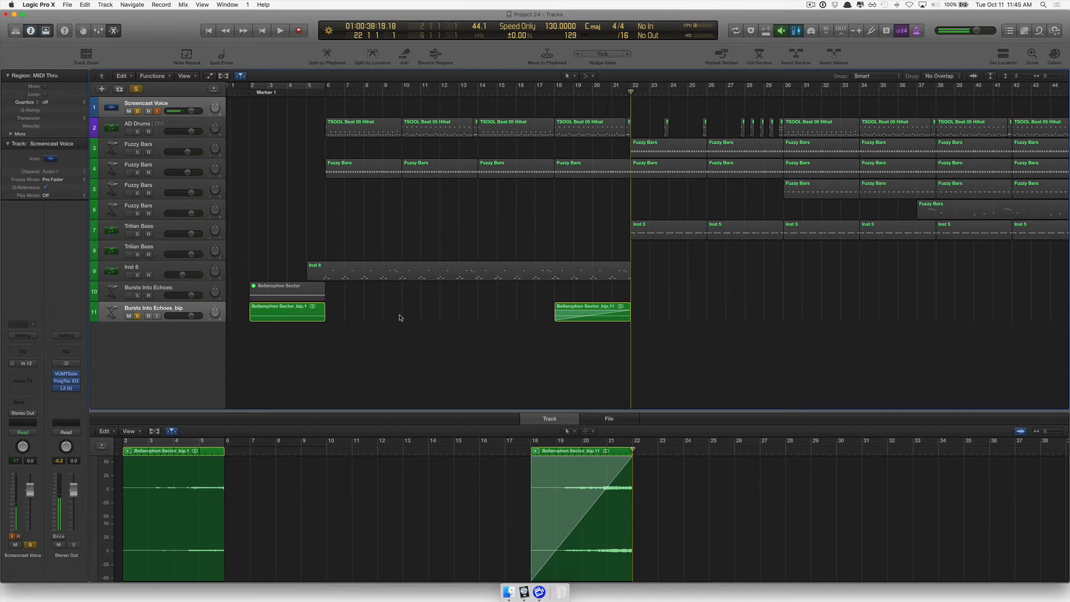
key(Return)
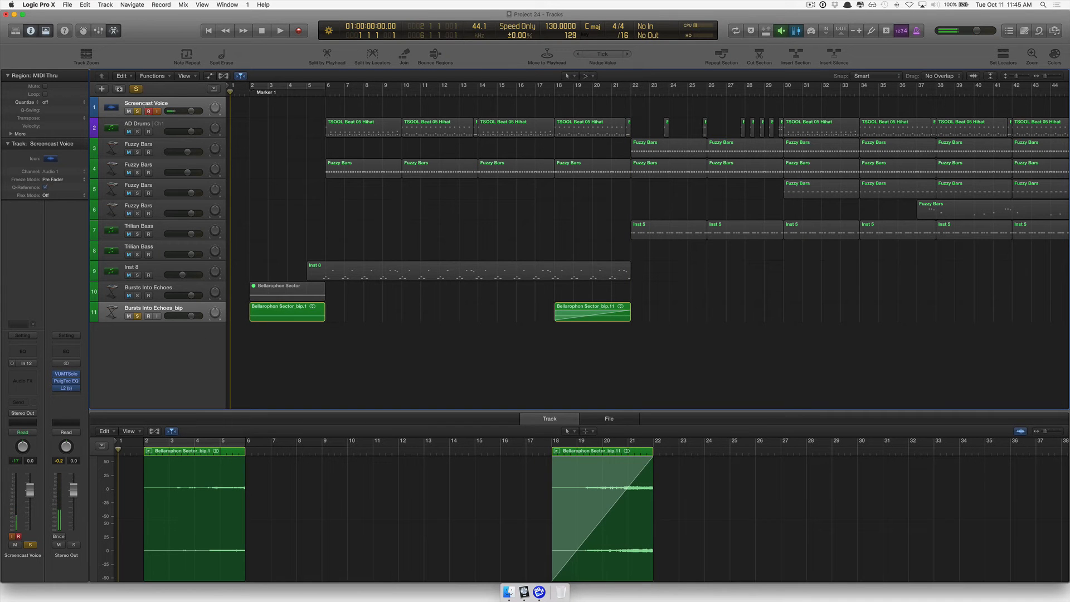
Turn off solo for the tracks and play the arrangement from the start to just past bar 22
click(137, 89)
key(space)
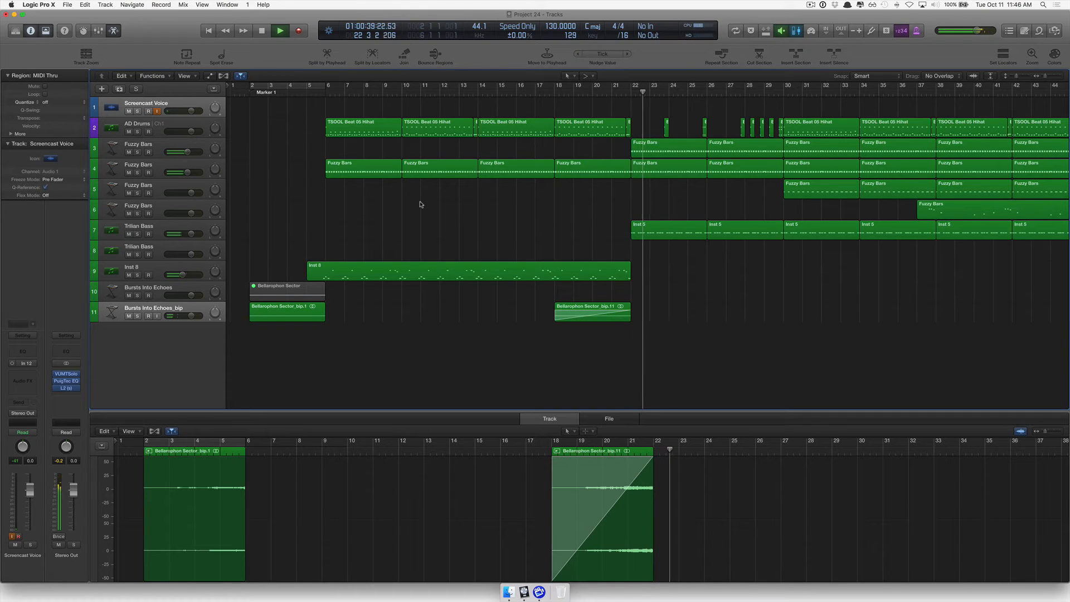
key(space)
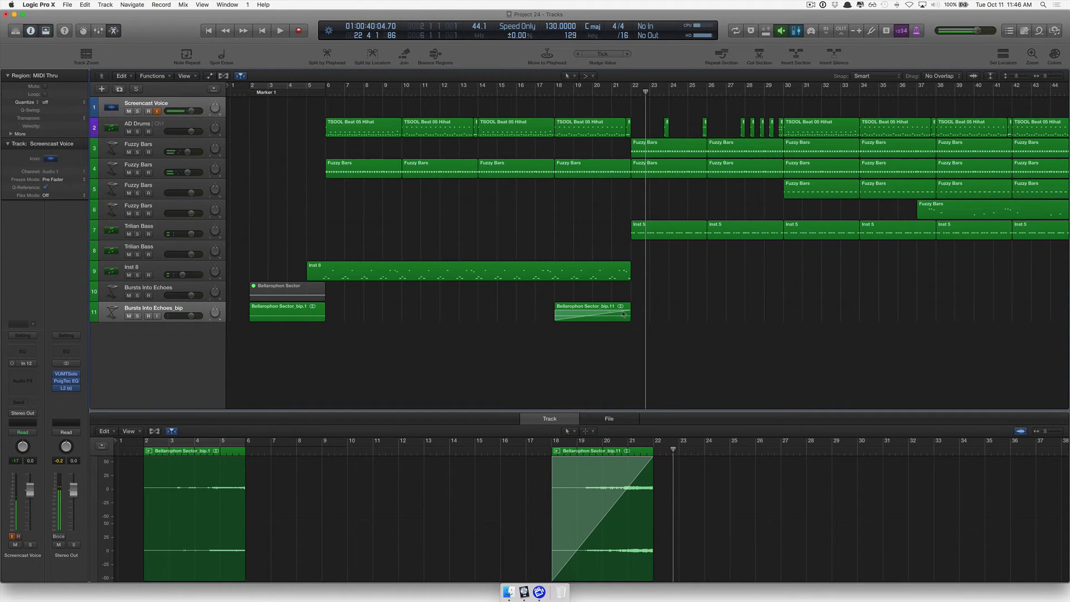
Split off the riser's last bar at bar 21, moving it to about bar 12, and extend the riser back to bar 22
click(272, 311)
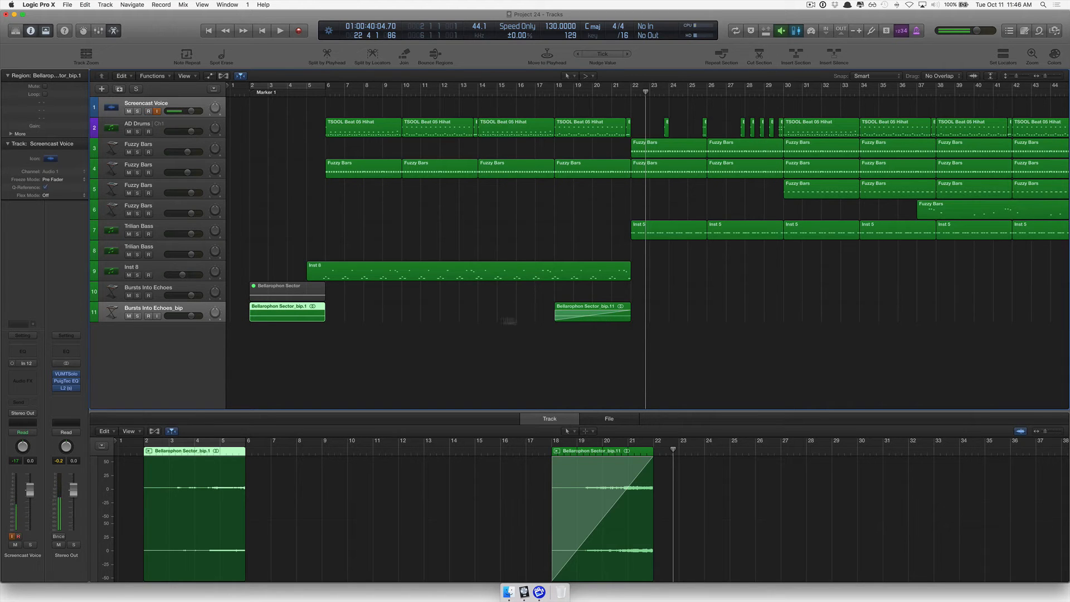
click(612, 92)
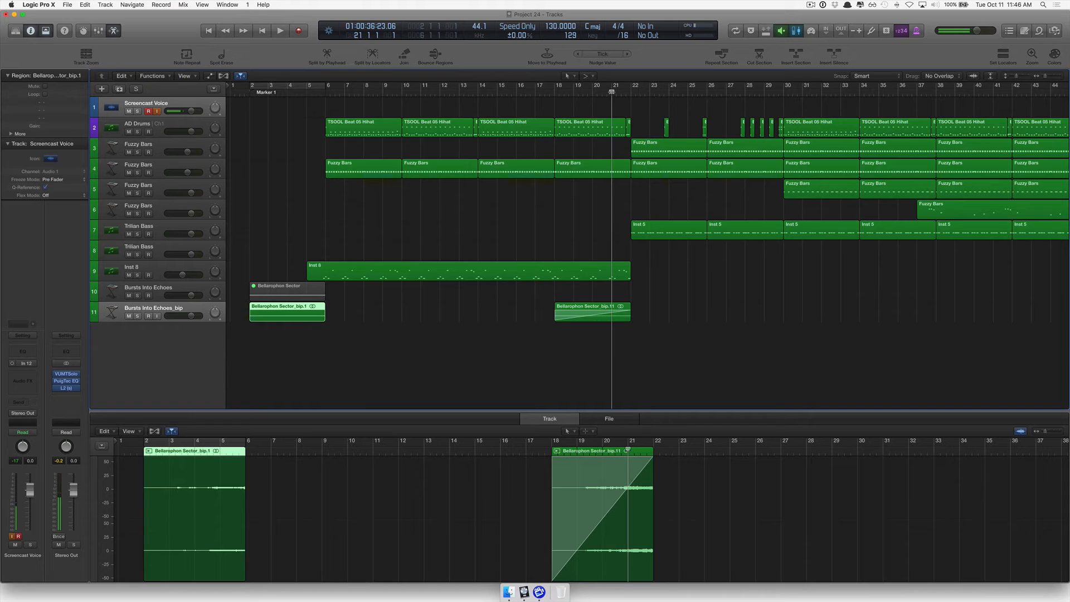
click(611, 308)
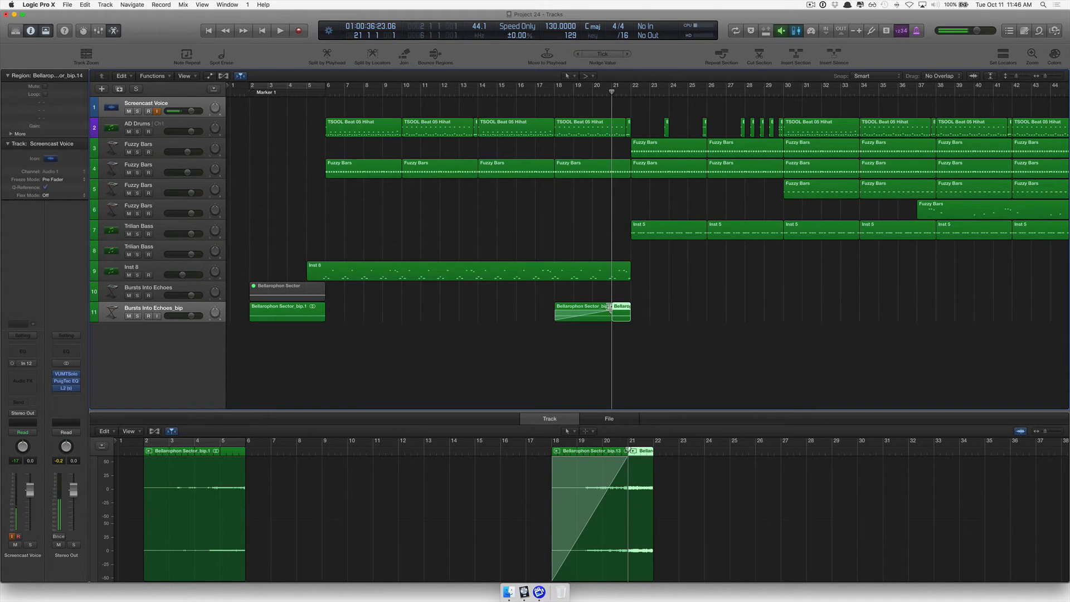
click(629, 92)
drag(619, 319, 452, 320)
drag(610, 315, 622, 321)
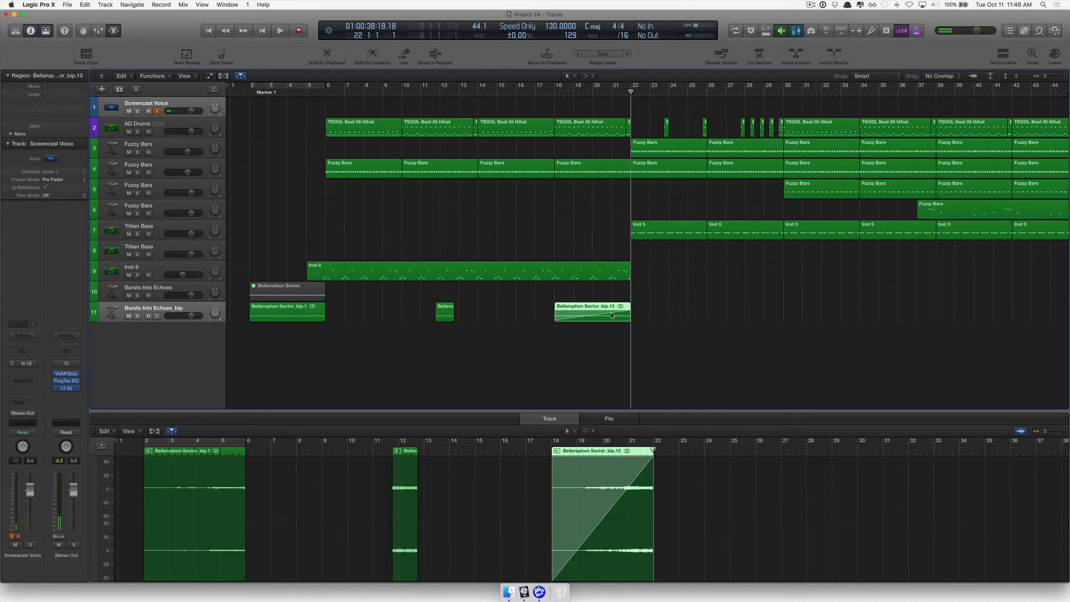
click(472, 308)
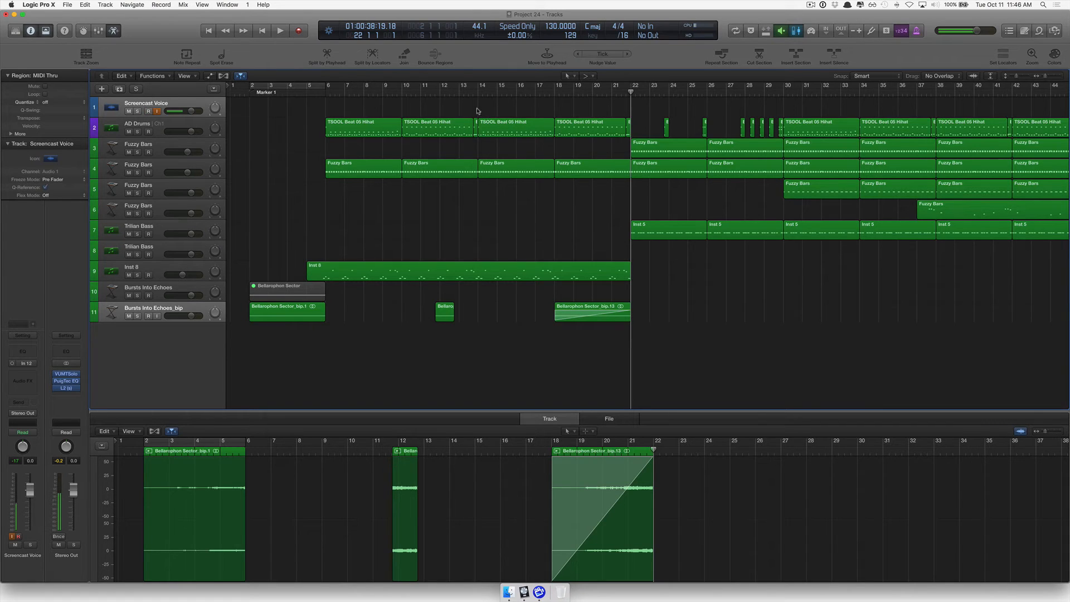
Move the one-bar tail piece to bar 14, split it in half, and shift the second half to bar 15
drag(447, 310, 489, 309)
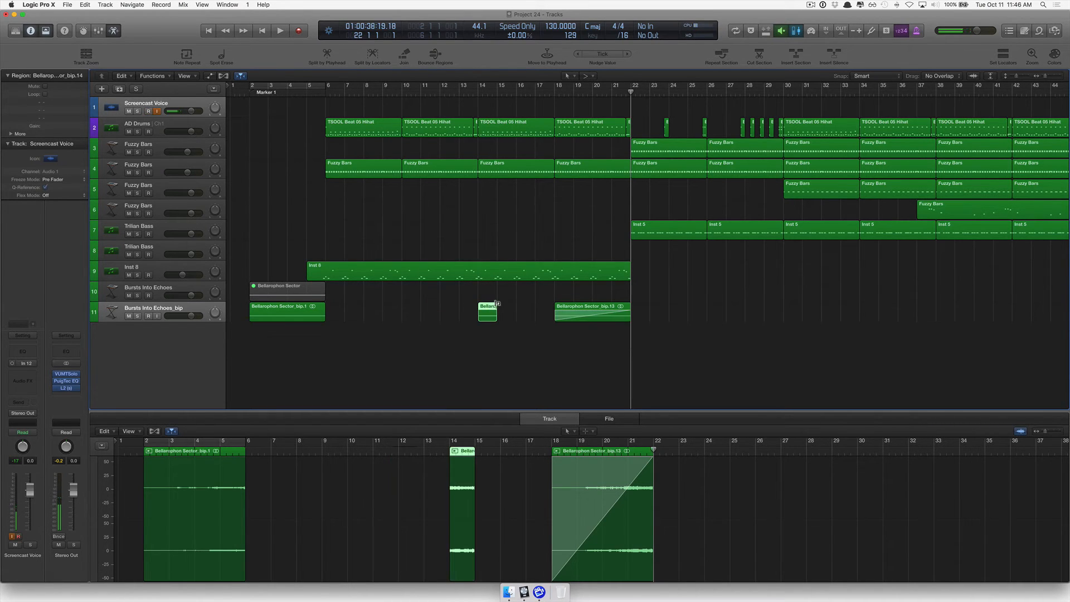
click(488, 94)
key(super+t)
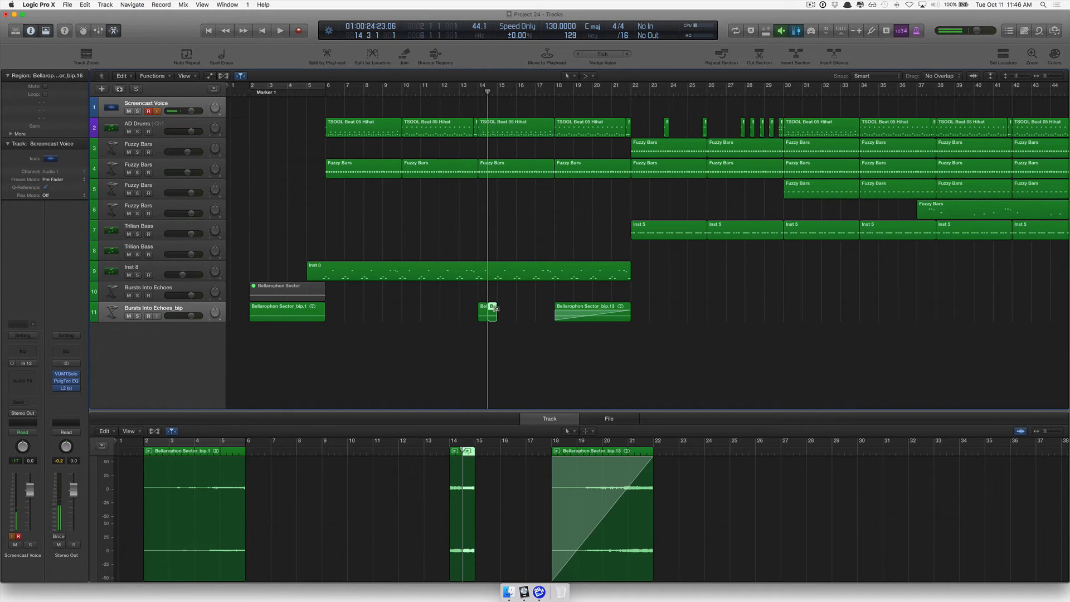
drag(493, 311, 503, 310)
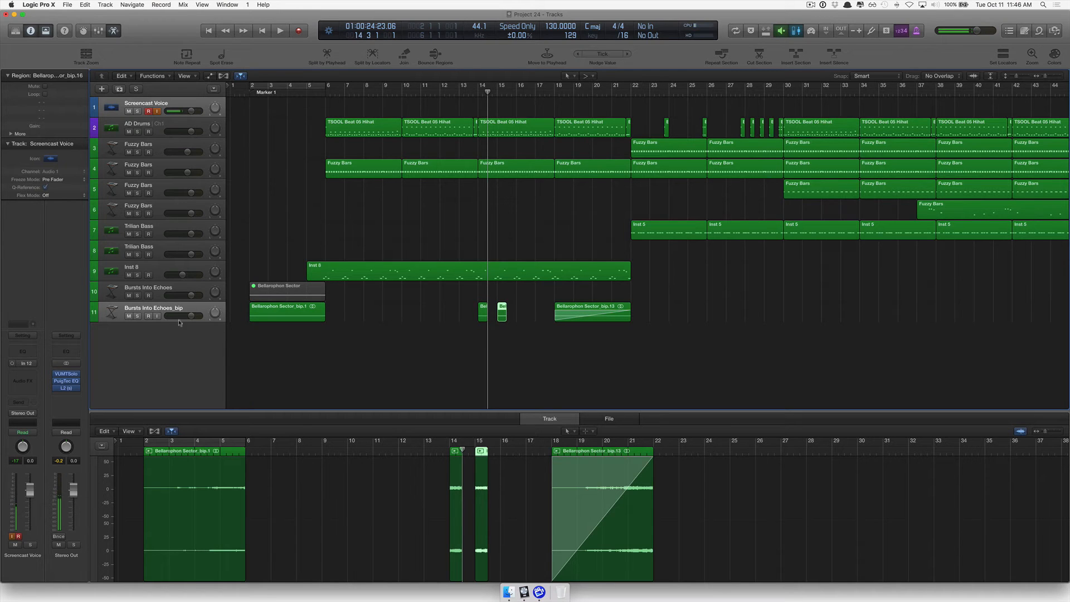
Duplicate the Bursts Into Echoes_bip track with its regions onto two new audio tracks directly below it
drag(168, 311, 163, 334)
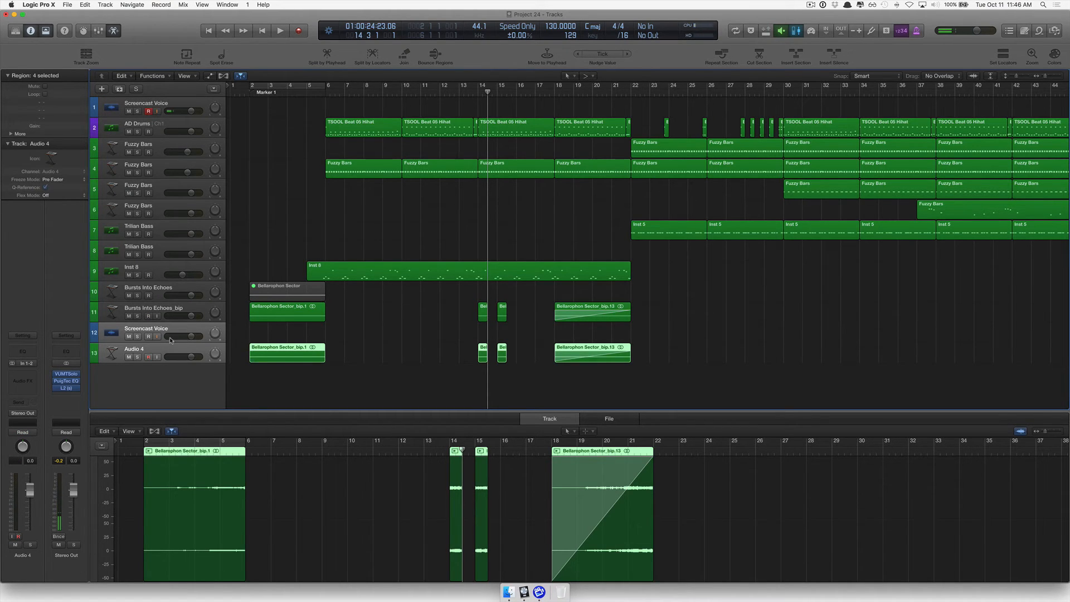
key(super+z)
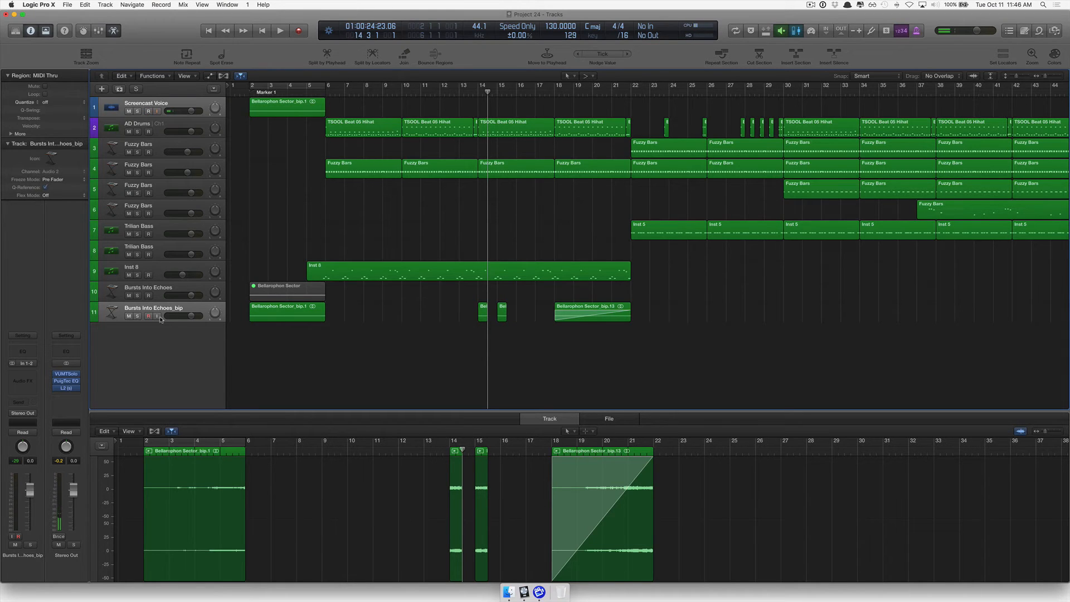
click(165, 309)
drag(155, 309, 156, 351)
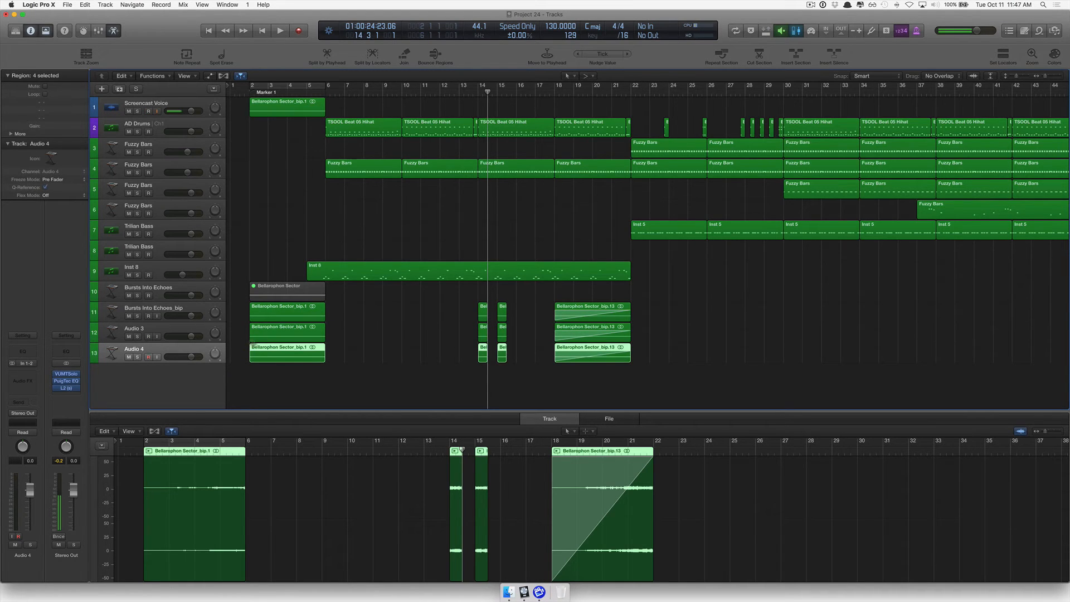
Delete the copied bar 18–22 risers and bar 2–6 regions from the Audio 3 and Audio 4 tracks
click(367, 341)
drag(655, 337, 549, 356)
key(Delete)
drag(329, 351, 312, 328)
key(Delete)
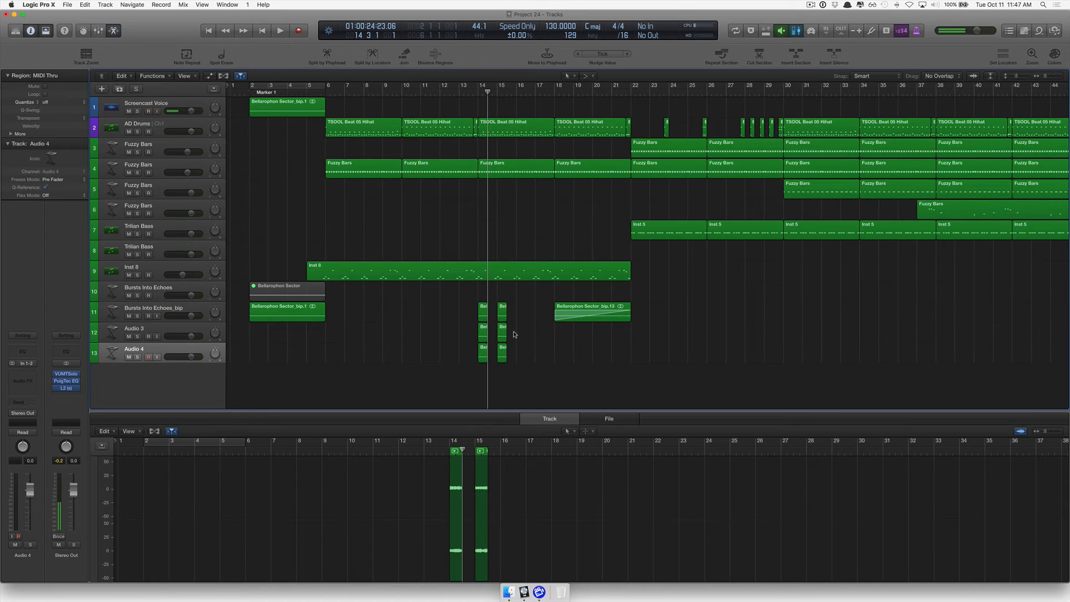
Delete the surplus short pieces, keeping only the bar 15 piece on Audio 3 and the bar 14 piece on Audio 4
click(503, 351)
key(Delete)
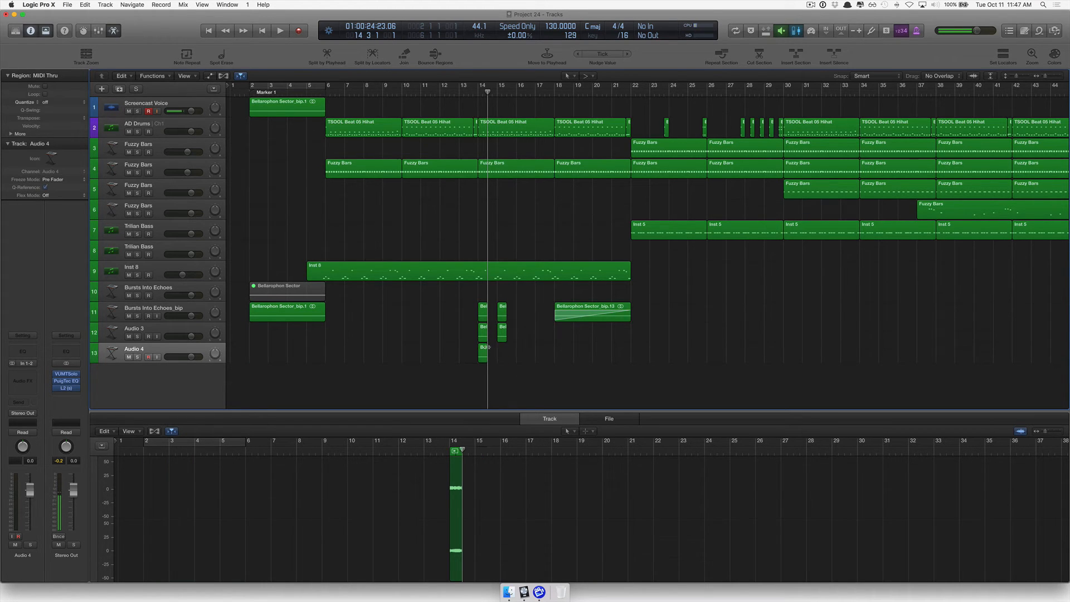
click(484, 337)
key(Delete)
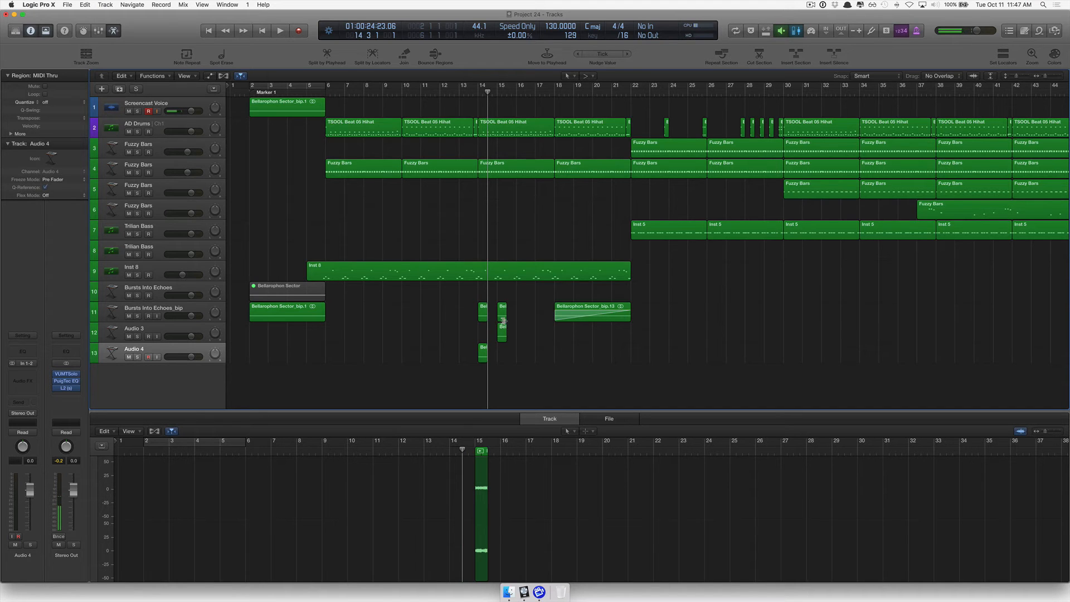
click(503, 314)
key(Delete)
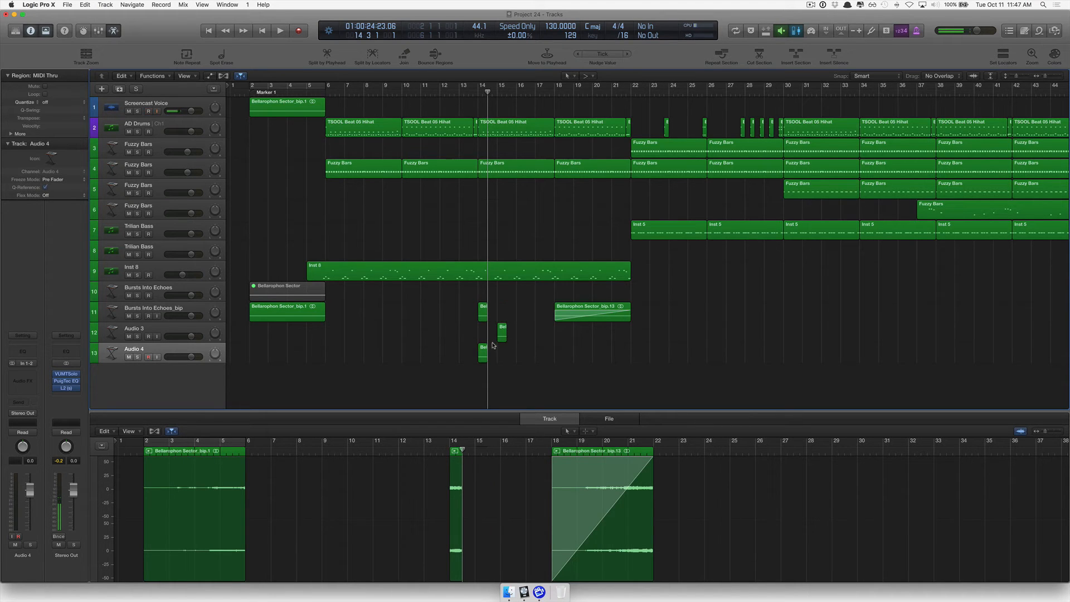
click(484, 314)
key(Delete)
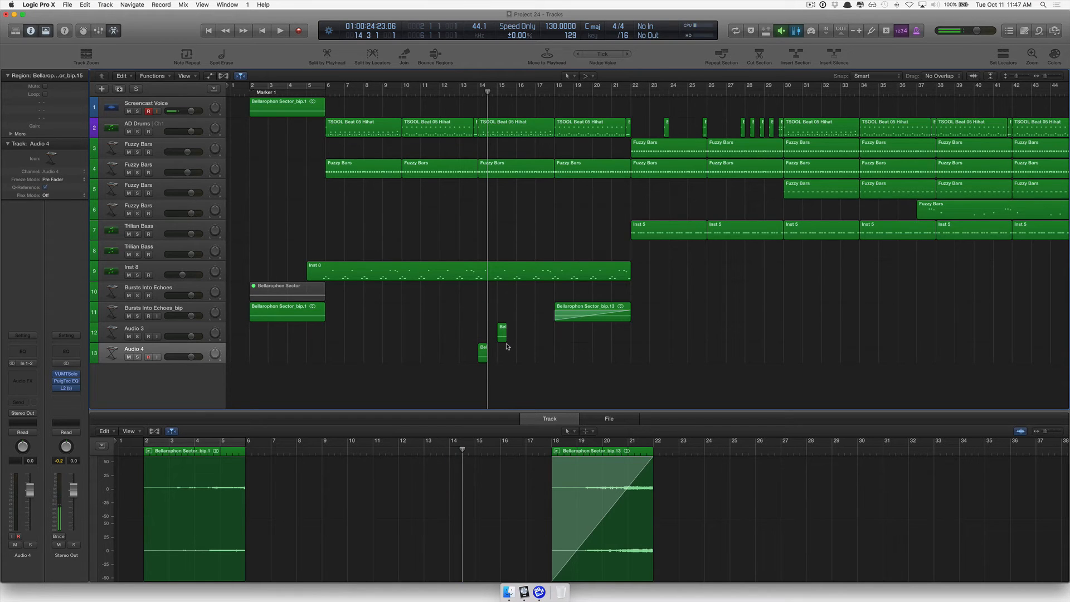
Pan the Audio 3 and Audio 4 tracks and play the short pieces from bar 13
mouse_move(216, 334)
mouse_down()
mouse_move(218, 369)
mouse_move(216, 319)
mouse_up()
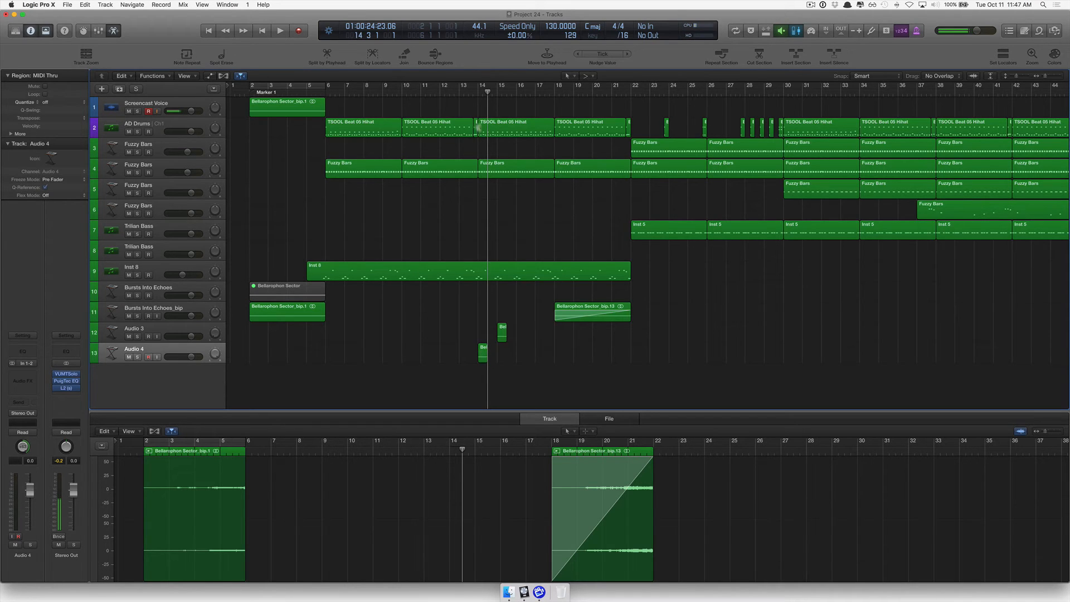
click(459, 89)
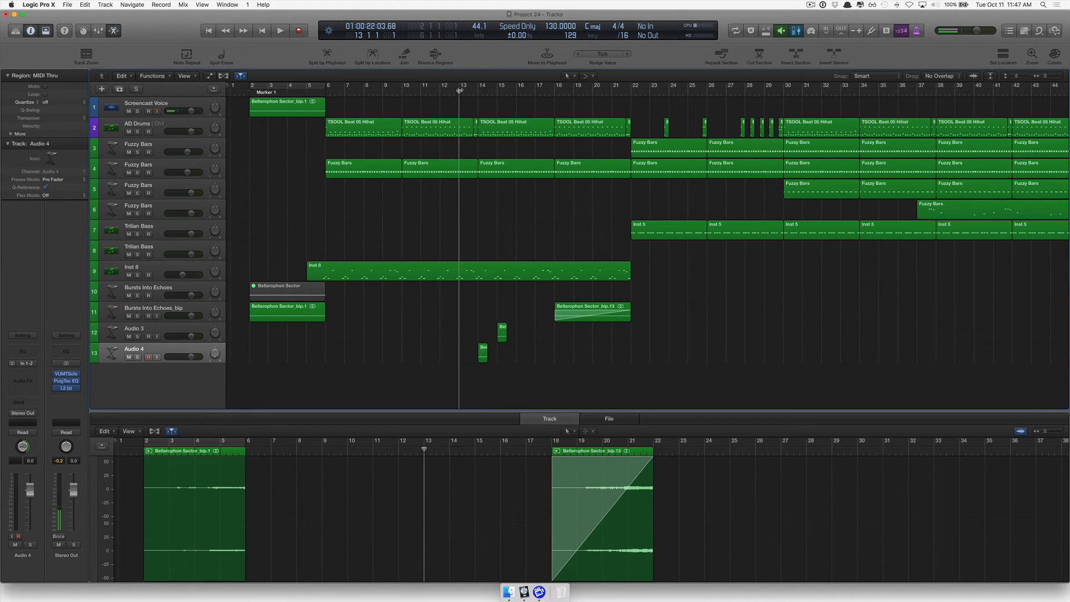
key(space)
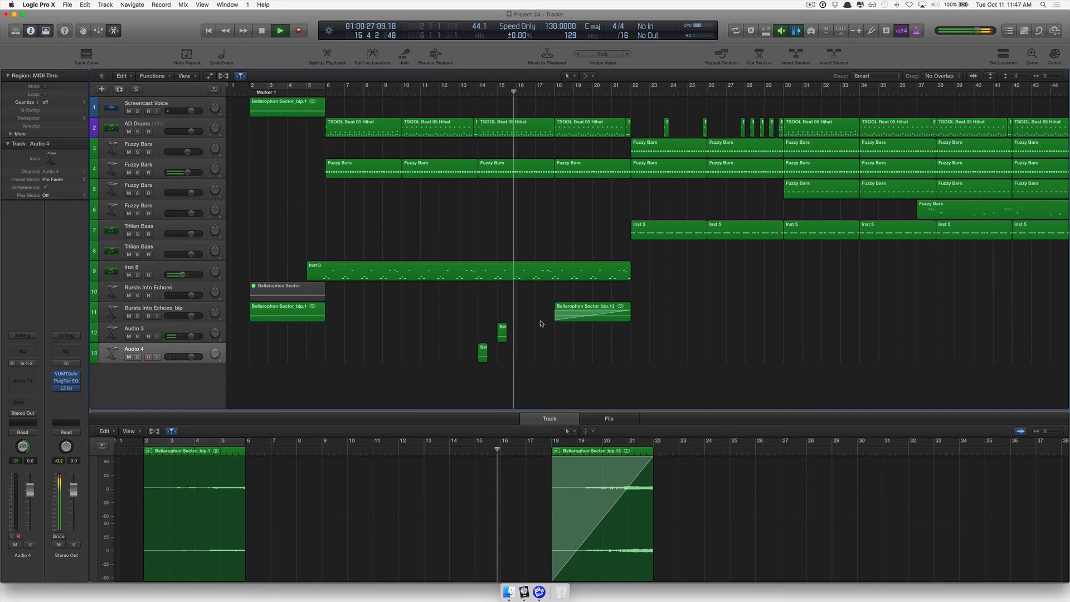
key(space)
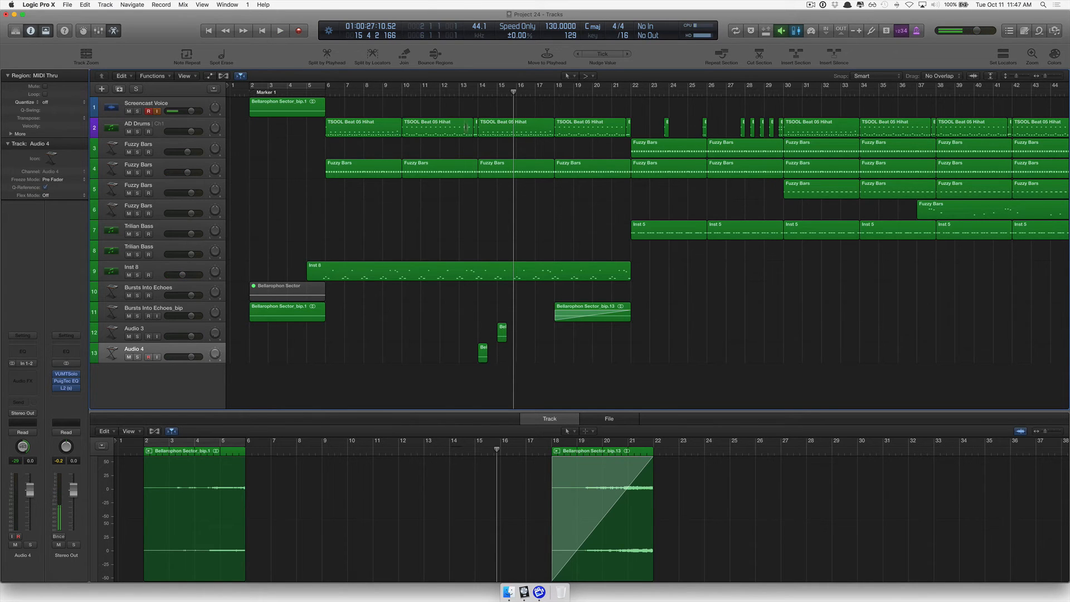
Play from about bar 12 and move both short pieces half a bar earlier, into the second halves of bars 13 and 14
click(442, 93)
key(space)
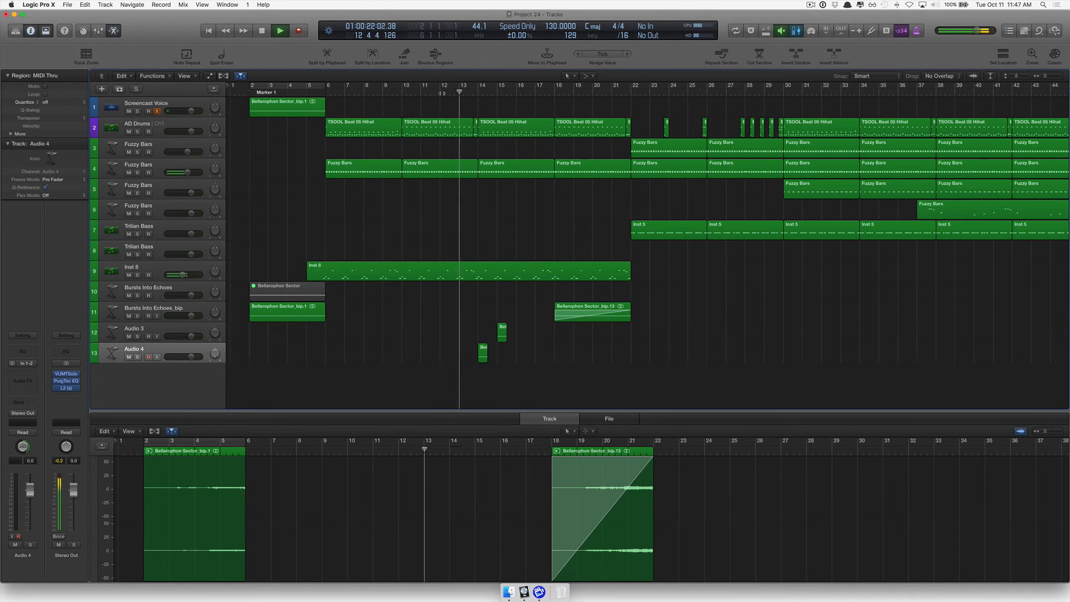
key(space)
drag(516, 355, 471, 350)
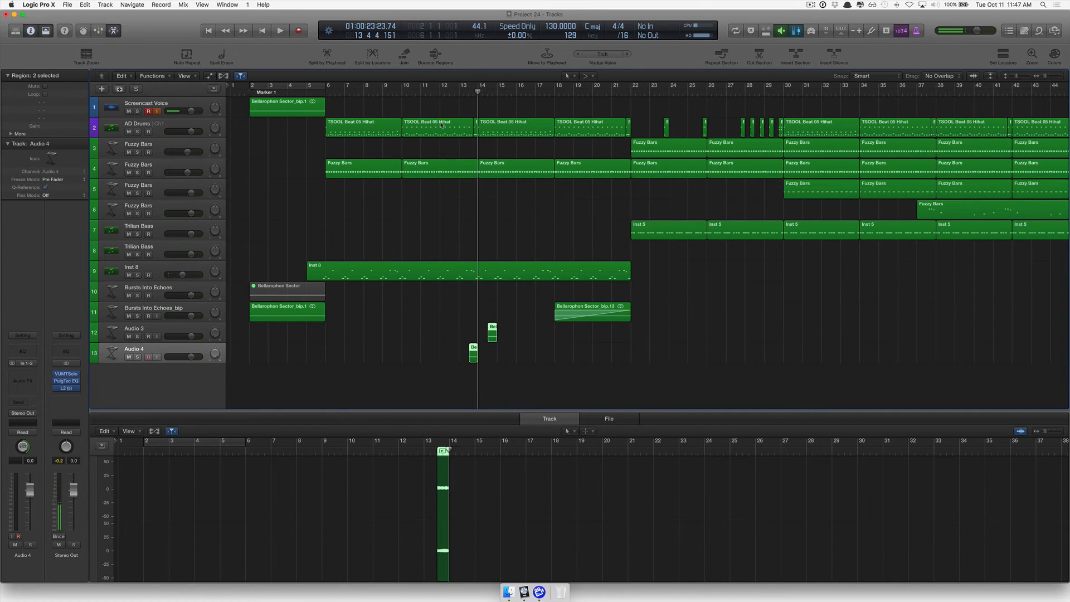
Play the passage from before bar 12 to about bar 15 to check the timing of the short pieces
click(449, 93)
click(431, 92)
key(space)
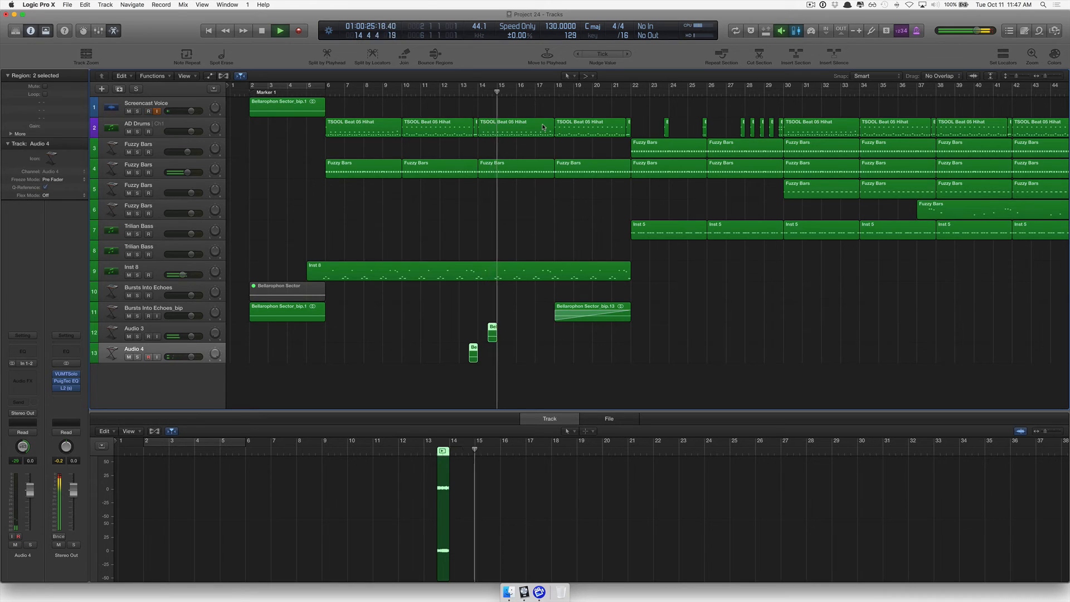
key(space)
Try muting the short Audio 3 piece while playing from about bar 13, and unmute it after listening
click(492, 334)
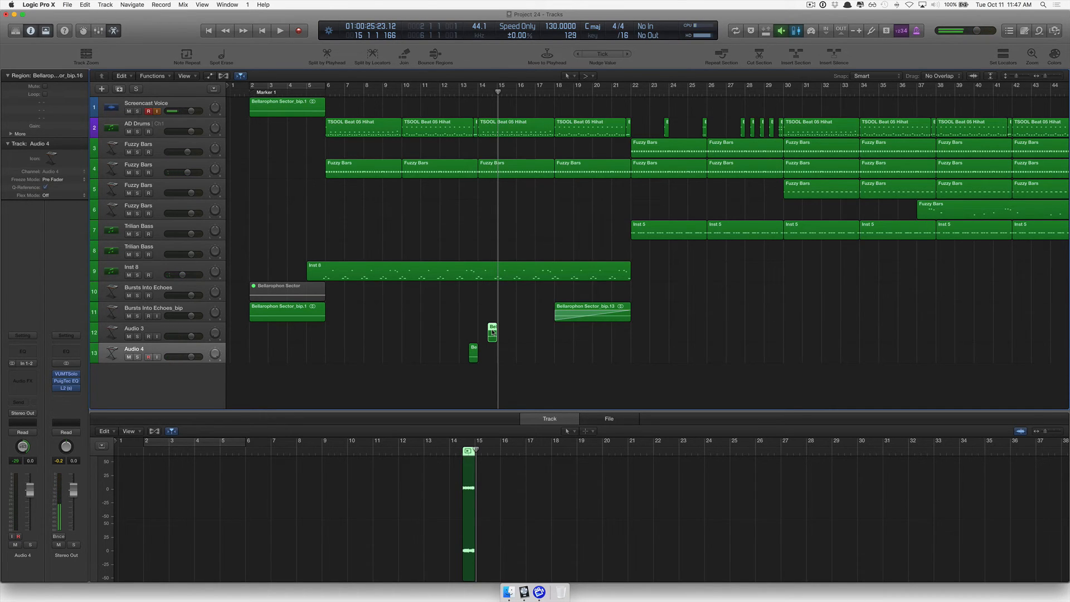
key(ctrl+m)
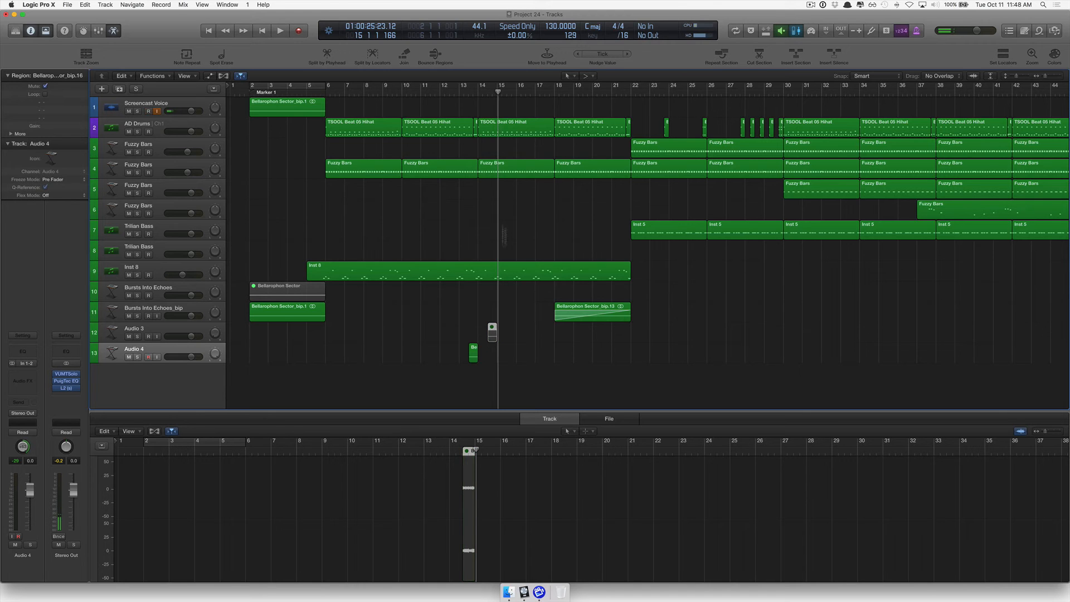
double_click(458, 95)
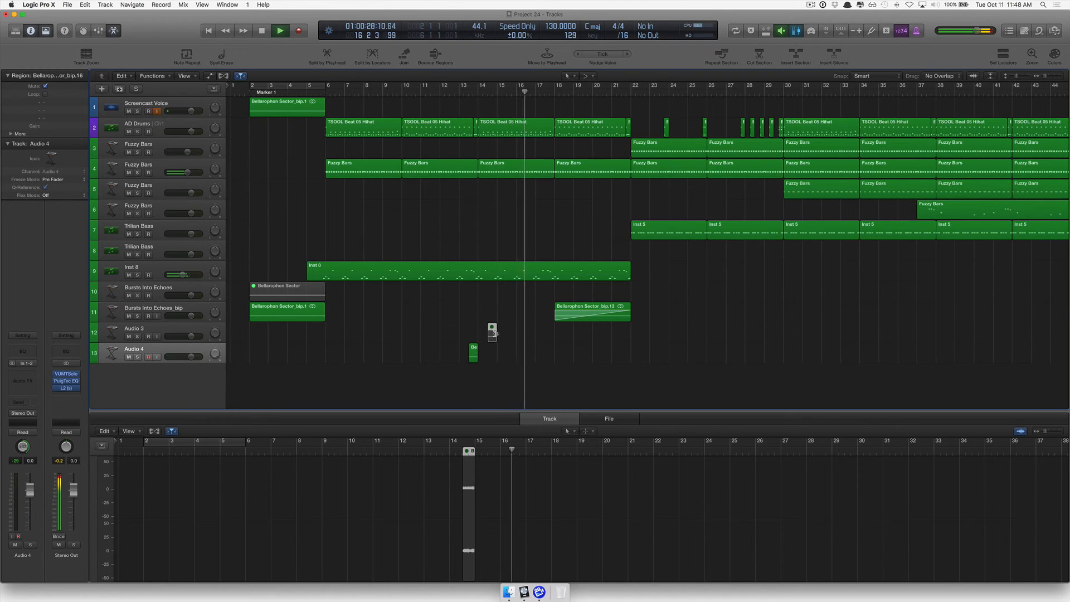
key(space)
click(504, 332)
click(493, 333)
key(ctrl+m)
Move the Audio 3 piece to the second half of bar 17 and copy both pieces eight bars earlier, removing the bar 5 copy
drag(501, 333, 472, 325)
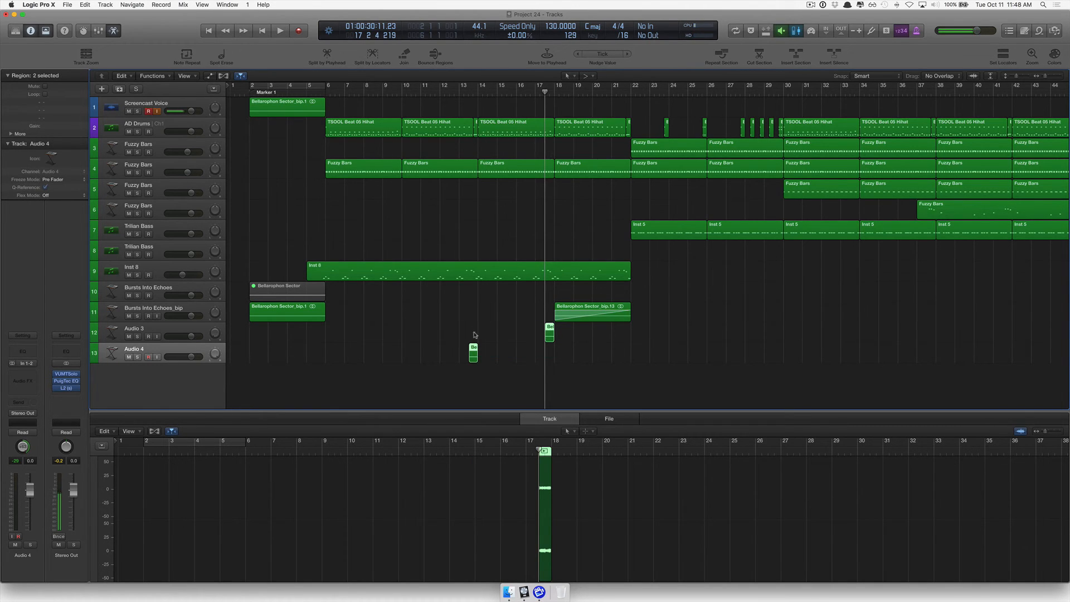
drag(473, 353, 321, 347)
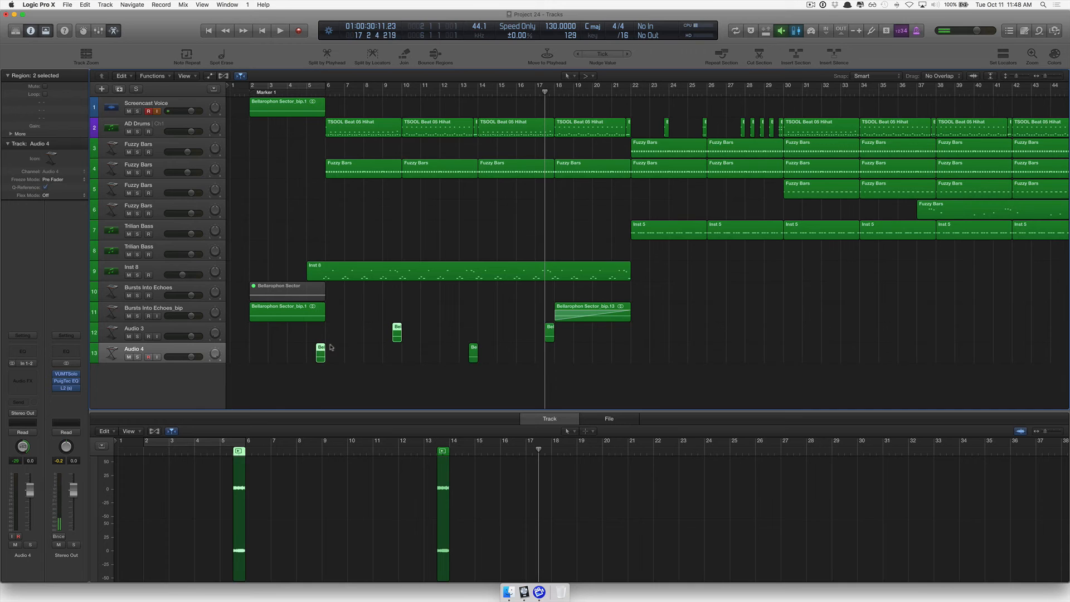
click(322, 349)
key(Delete)
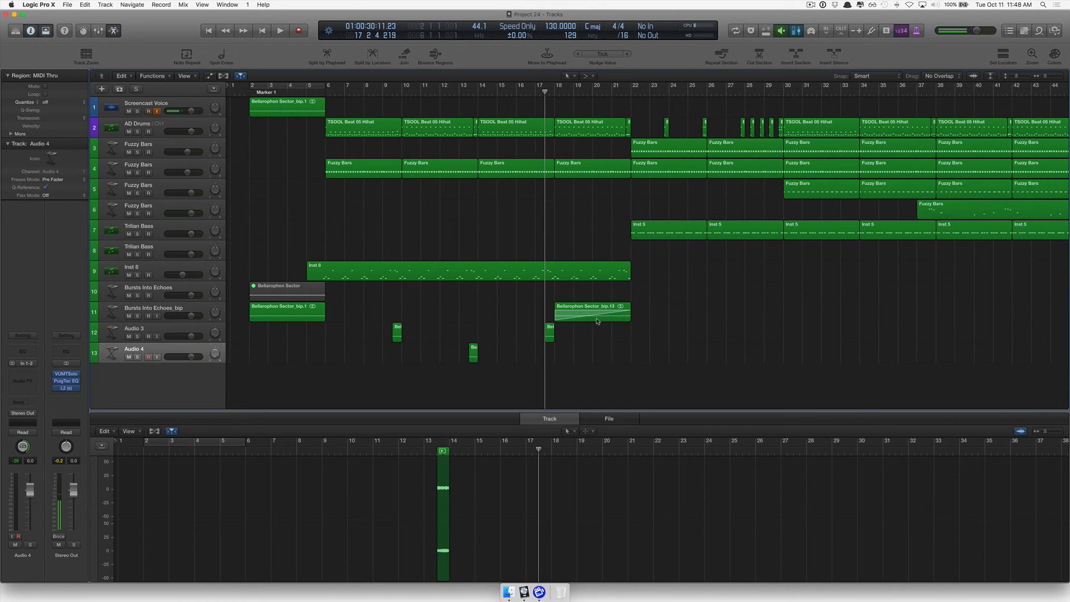
Switch the channel format of the Audio 3 and Audio 4 tracks from stereo to mono
click(170, 333)
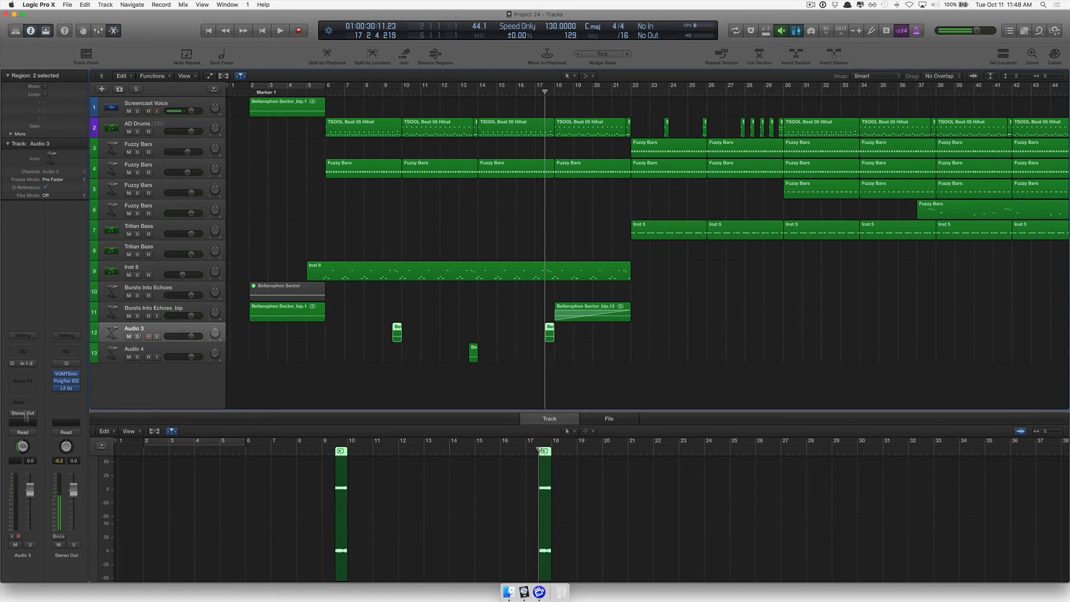
click(13, 364)
click(469, 354)
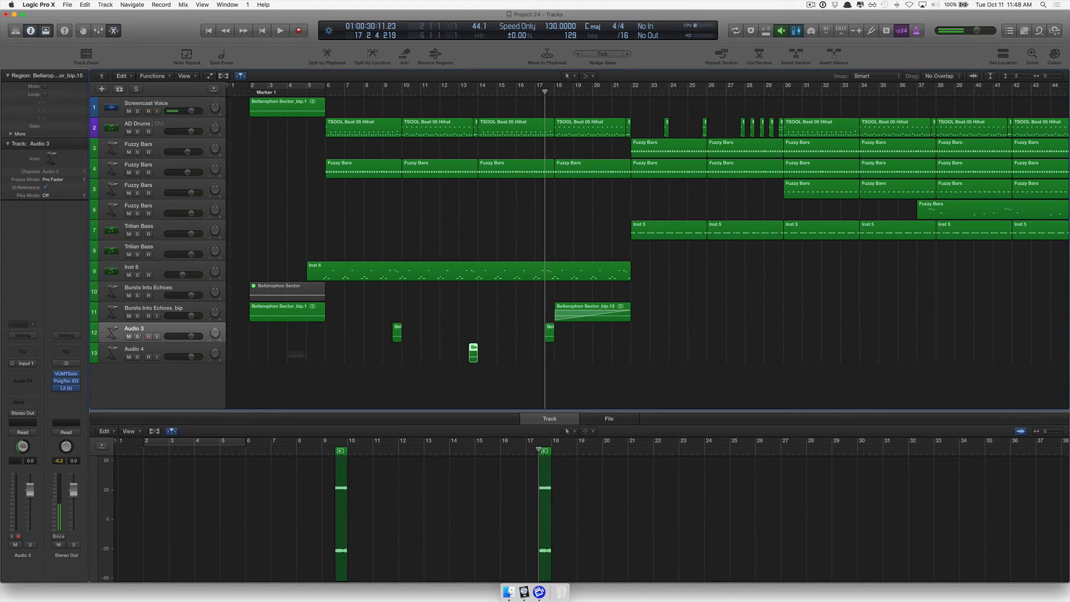
click(154, 352)
click(12, 363)
Deselect the regions and play the whole arrangement from the start of the project
click(570, 361)
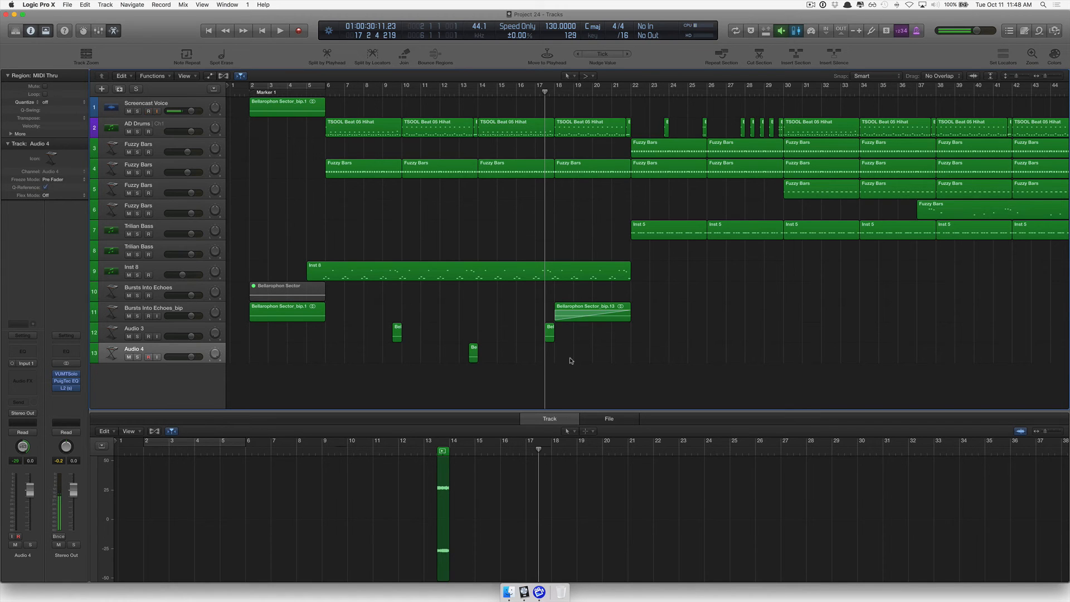
key(Return)
key(space)
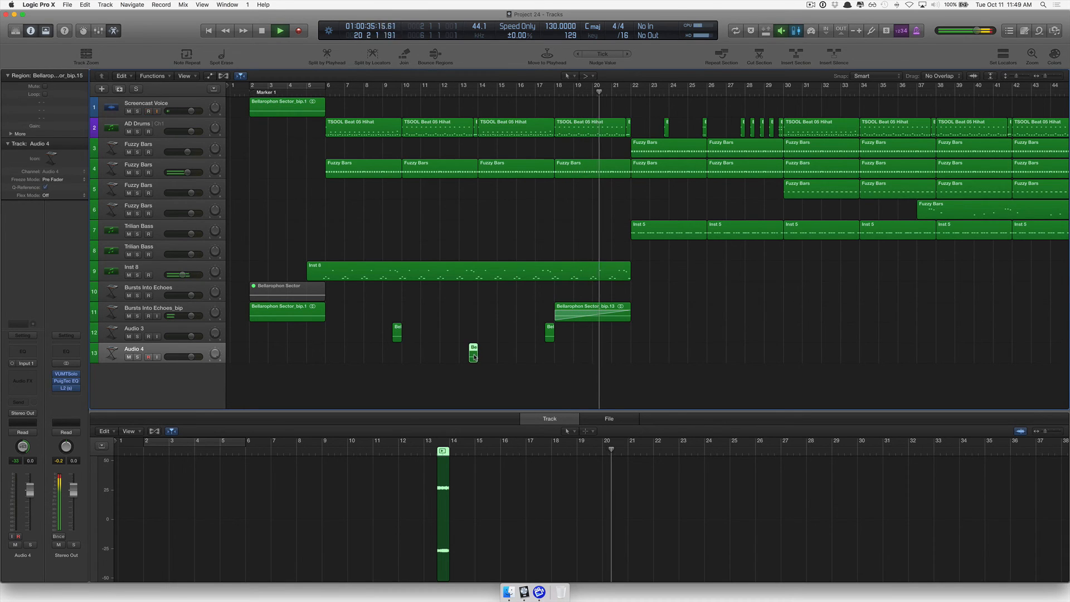
Copy the short Audio 4 piece eight bars later, into the second half of bar 21, and stop playback after hearing it
drag(476, 357, 628, 363)
key(space)
Add a fade-in across the full length of all four short pieces on the Audio 3 and Audio 4 tracks
drag(645, 362, 368, 325)
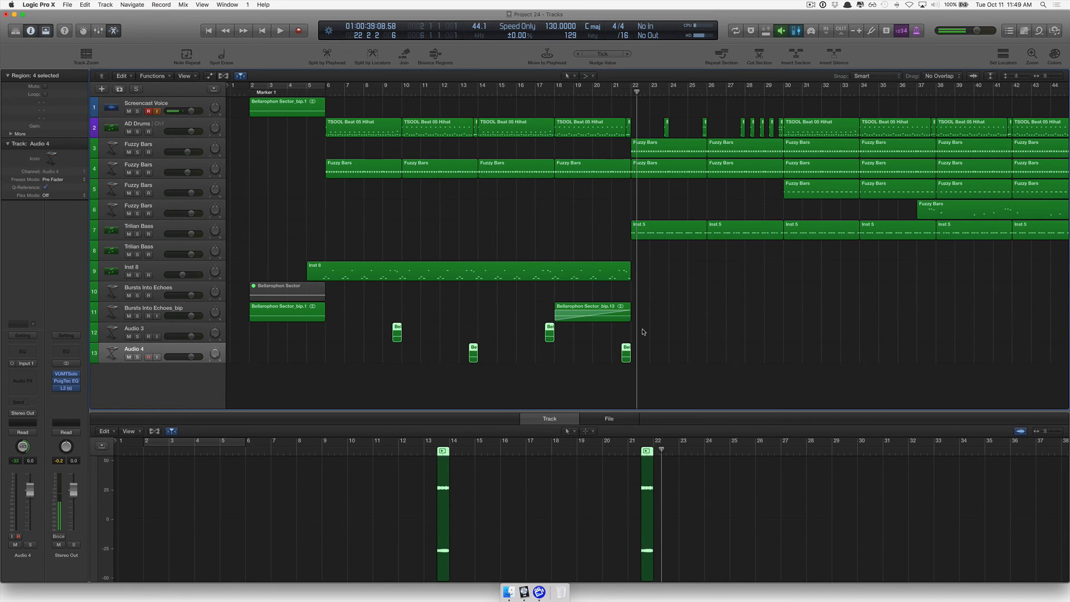
scroll(643, 332, down, 3)
scroll(643, 332, up, 2)
scroll(644, 332, right, 4)
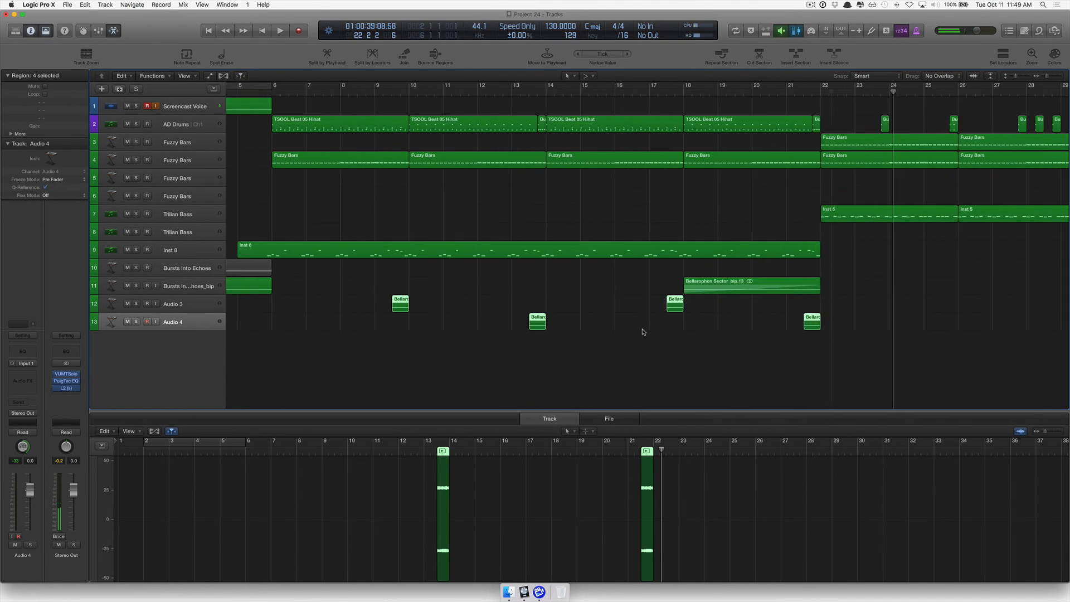
scroll(643, 332, right, 5)
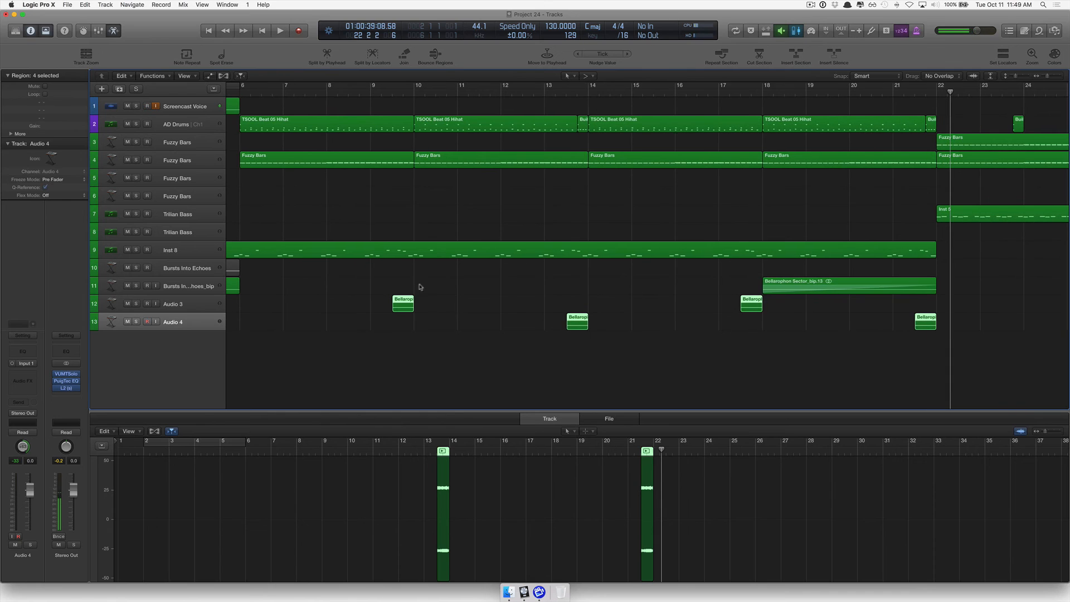
click(394, 297)
drag(423, 297, 424, 297)
drag(934, 337, 456, 299)
drag(740, 299, 835, 300)
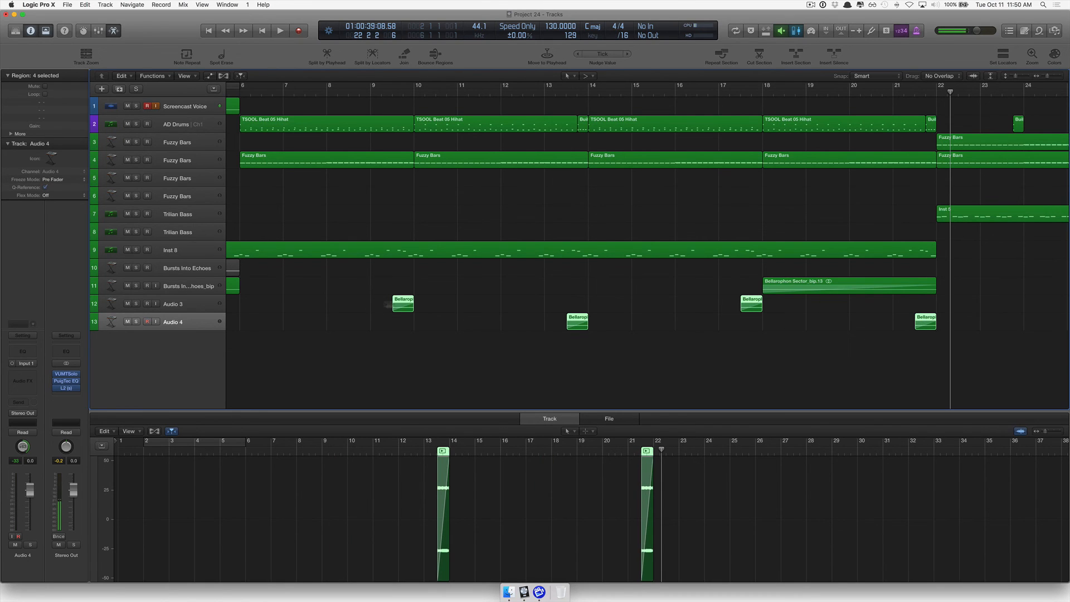
Play from about bar 8 through bar 14 to hear the faded-in pieces, and stop
click(354, 96)
key(space)
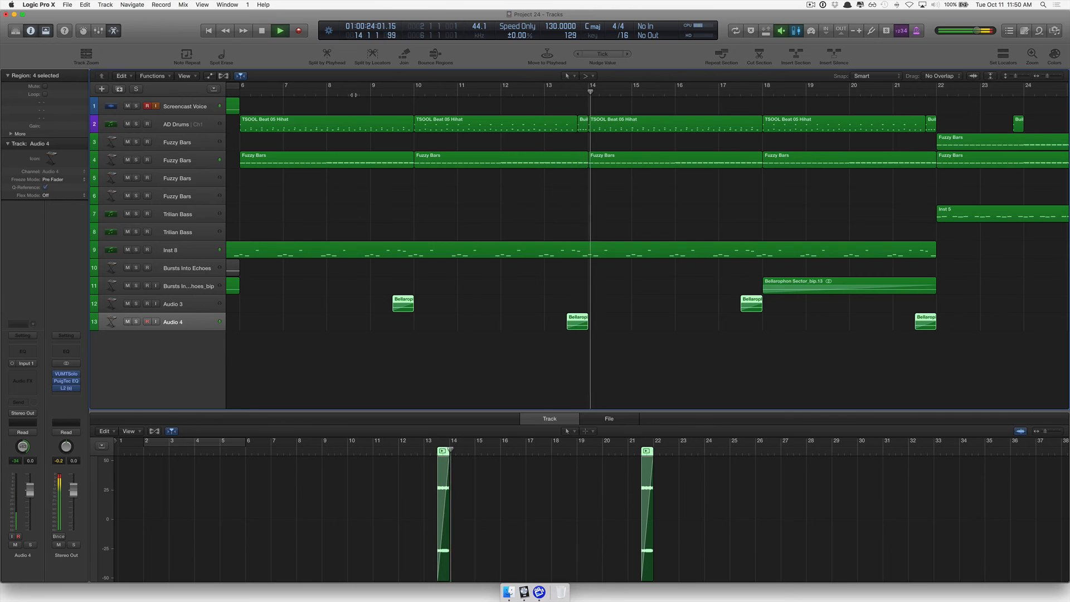
key(space)
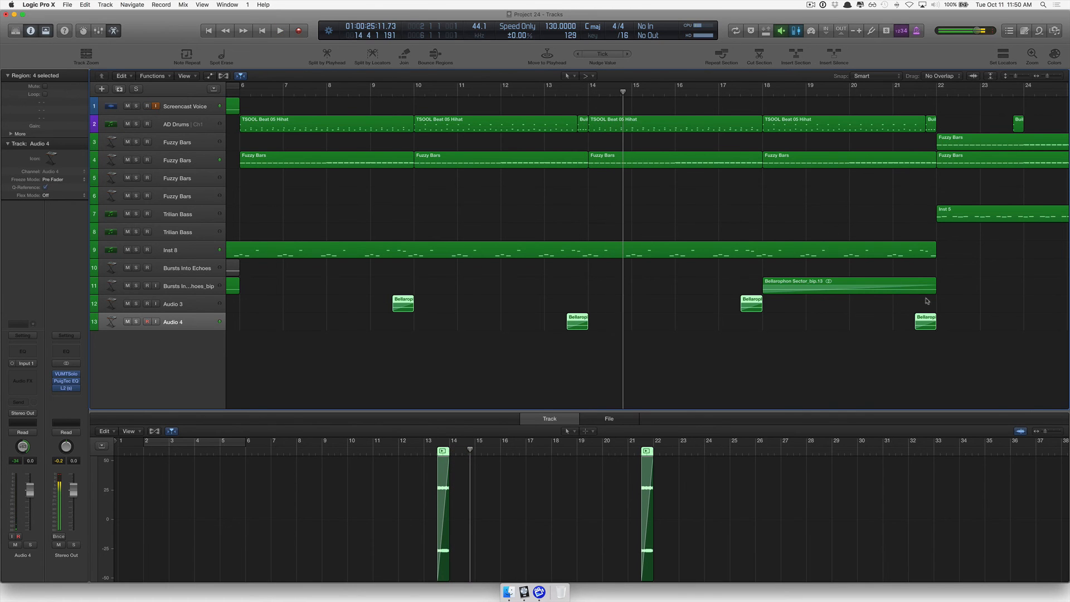
Set the region gain of all four short pieces to +4.0 dB and play the arrangement into bar 22 to check their level
drag(951, 327, 392, 293)
key(space)
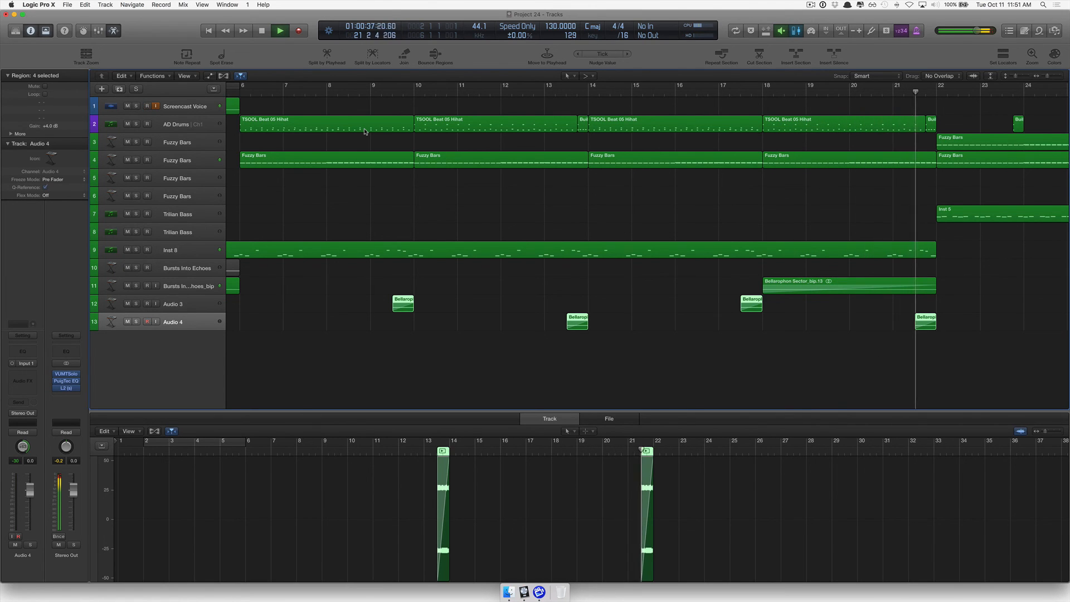
key(space)
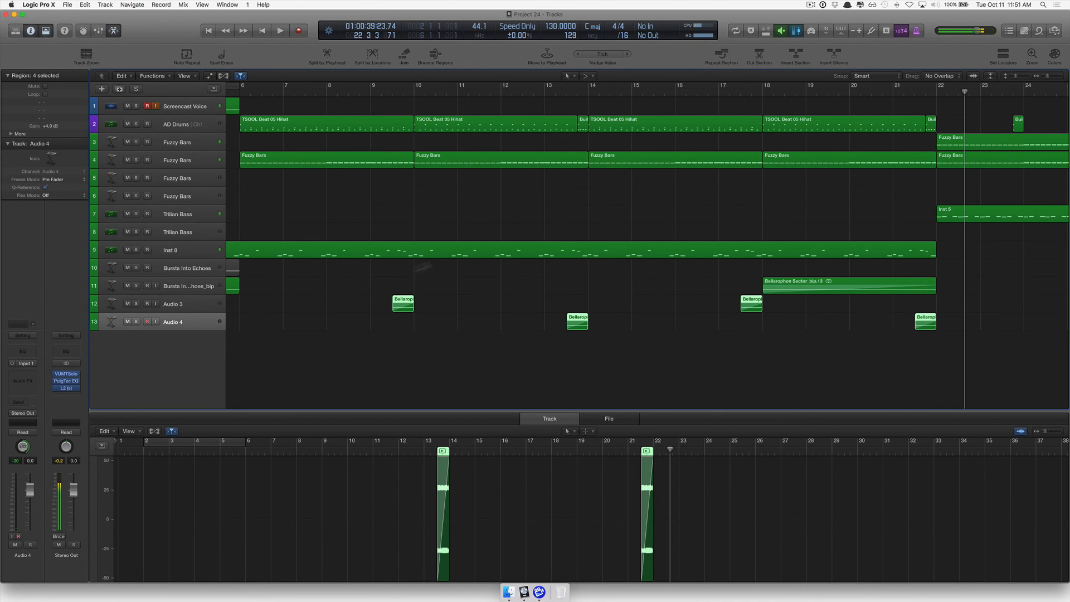
Review how the opening bounced soundscape, the short Audio 3 and Audio 4 pieces and the riser are laid out across the intro
scroll(388, 307, left, 10)
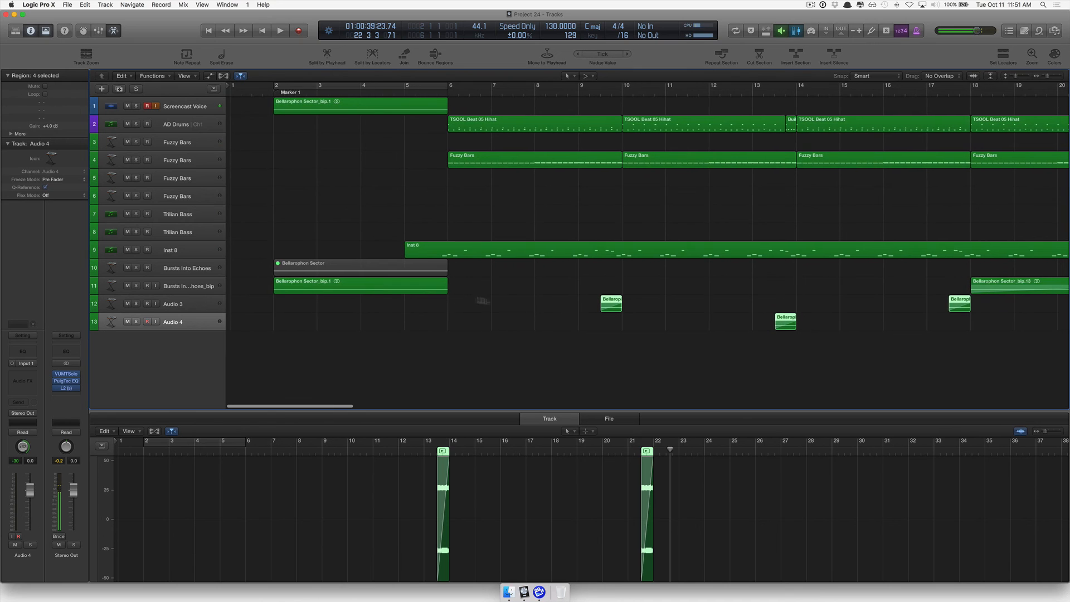
click(359, 288)
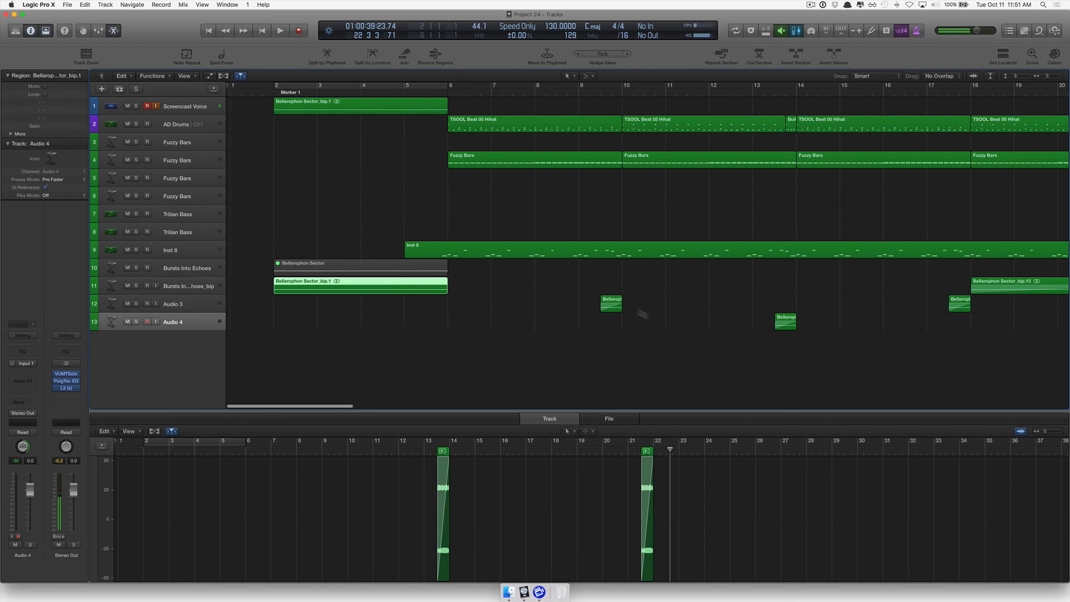
drag(586, 309, 1013, 330)
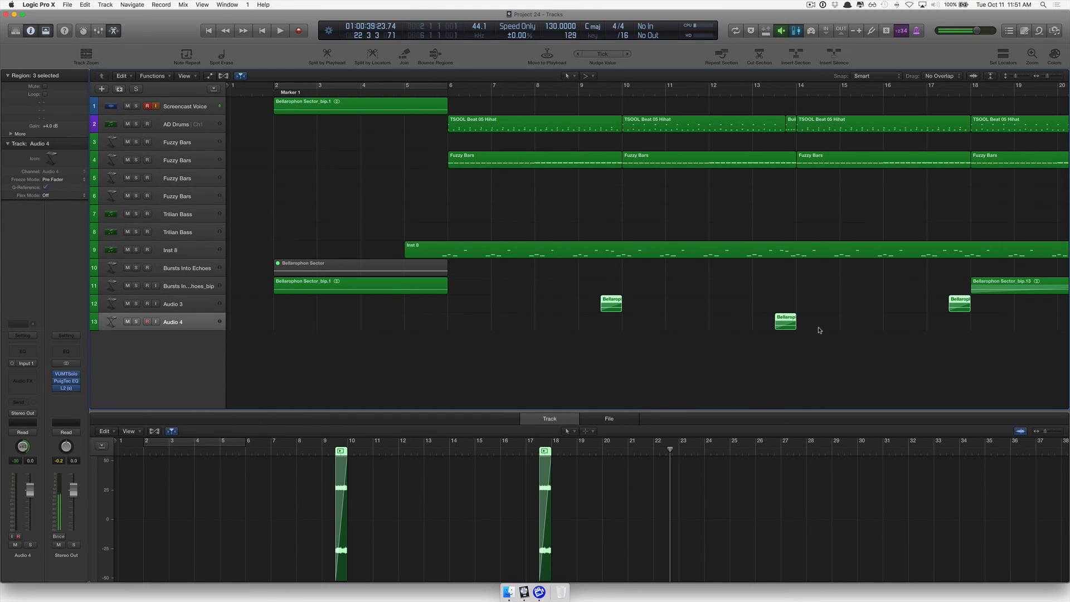
scroll(818, 330, right, 2)
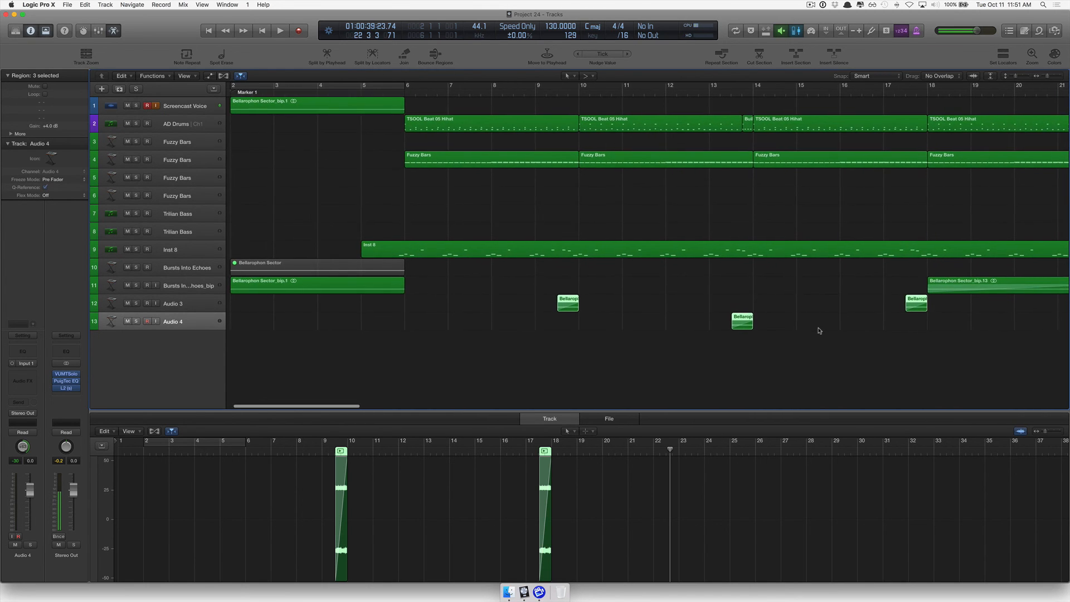
click(343, 289)
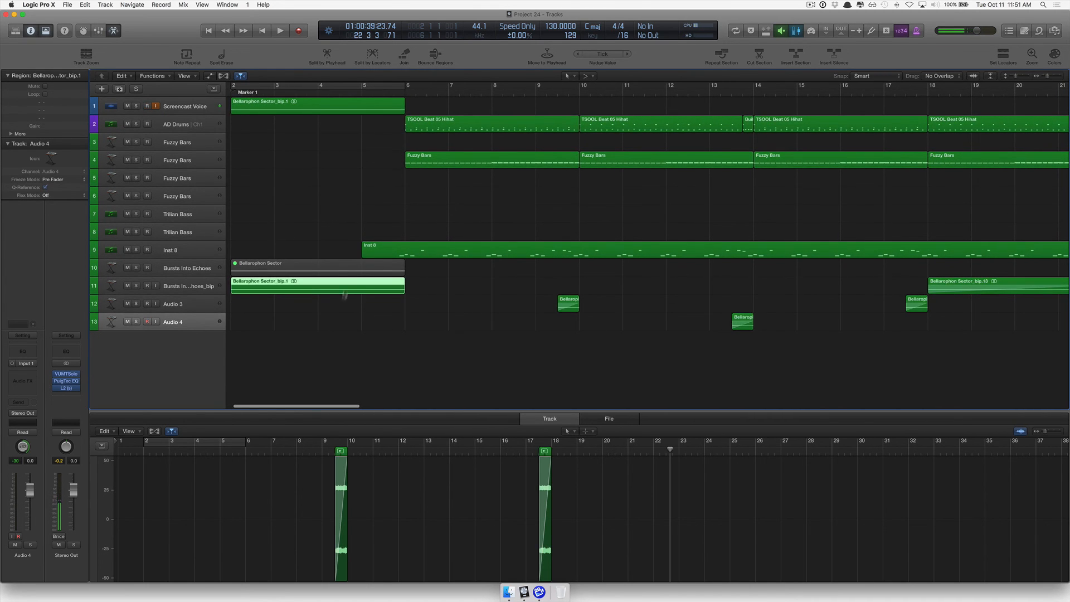
click(407, 91)
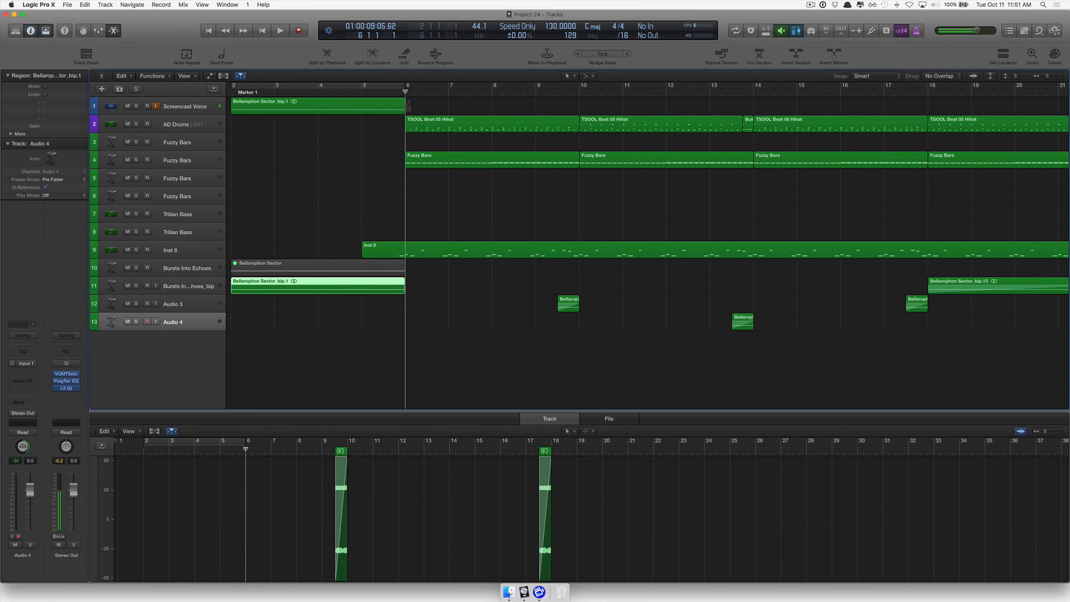
drag(548, 307, 946, 325)
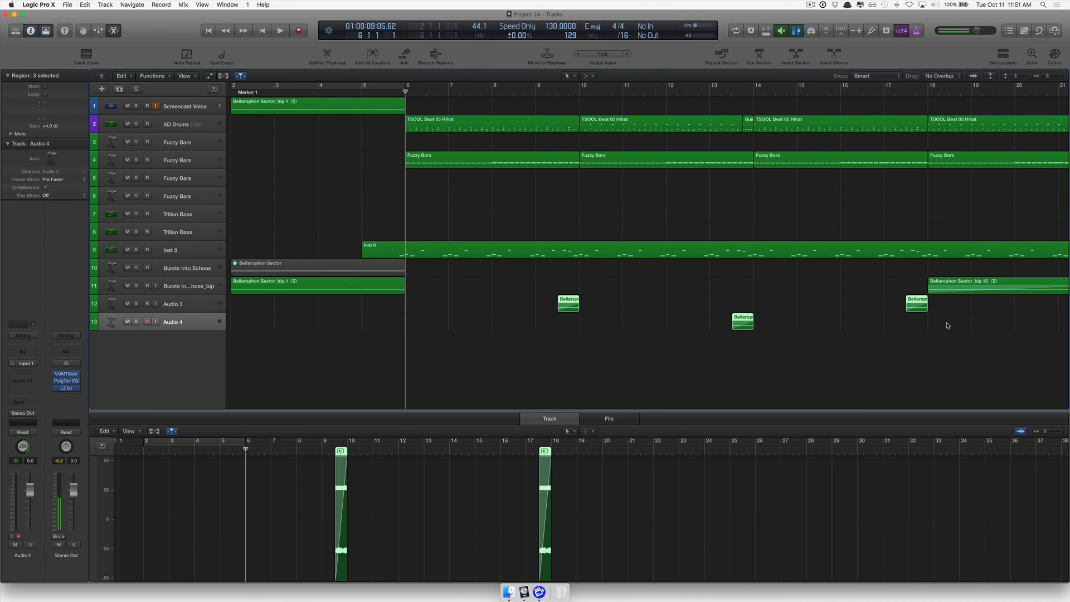
scroll(947, 326, right, 6)
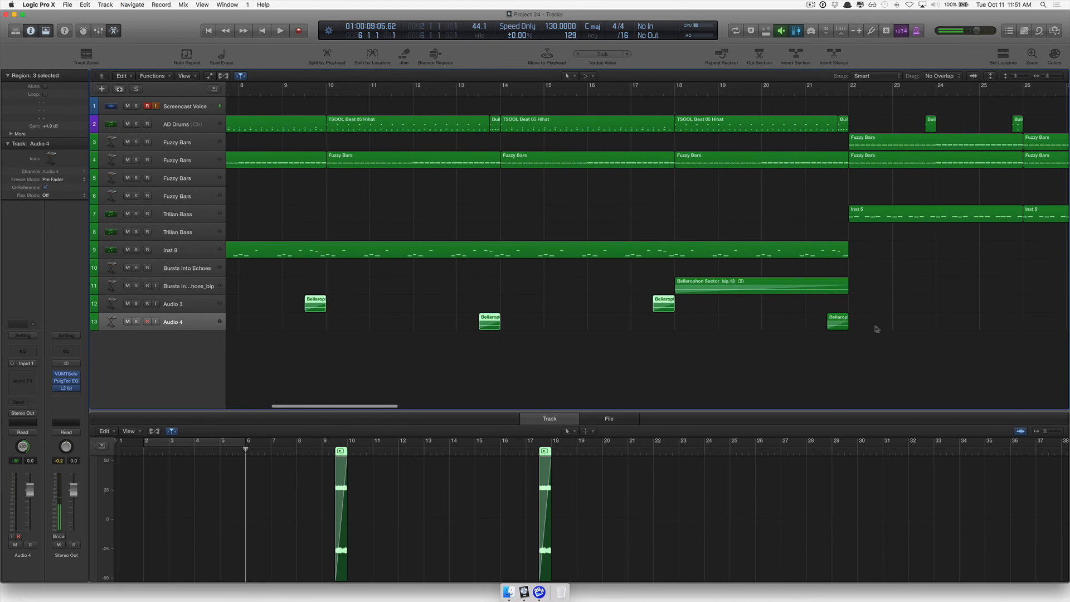
drag(873, 329, 530, 291)
click(546, 288)
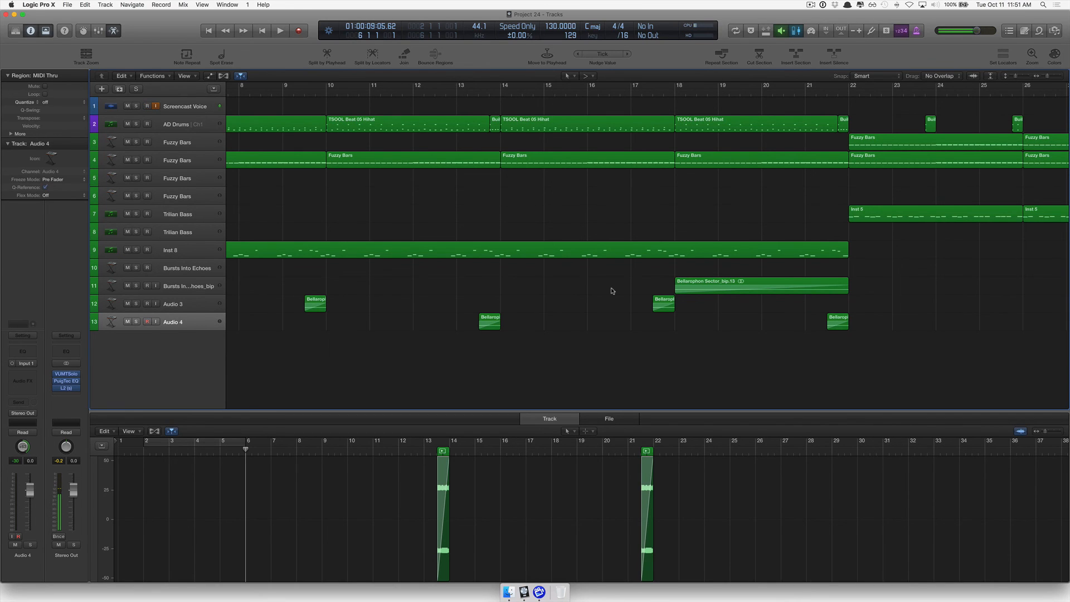
scroll(611, 291, left, 10)
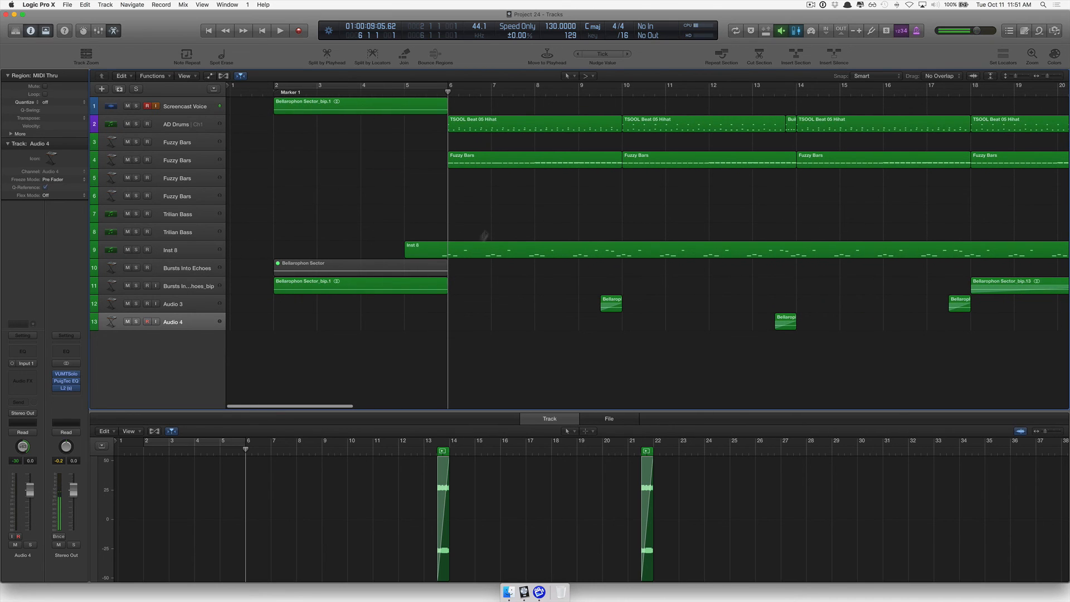